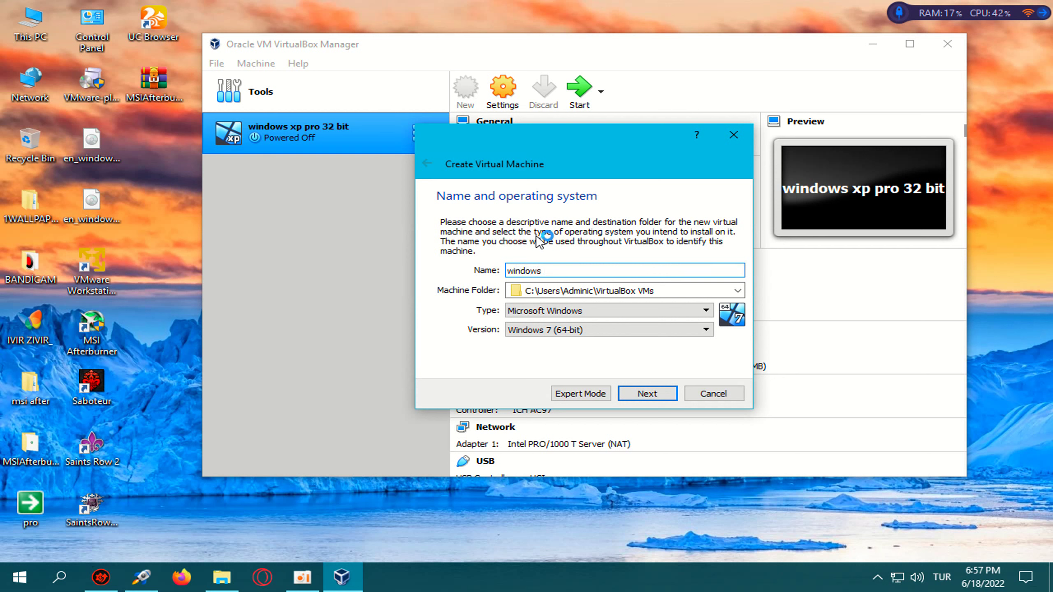
- Name the new virtual machine "windows 7 64 bit" with version Windows 7 (64-bit) and allocate 4096 MB of memory
{"action": "left_click", "coordinate": [92, 141]}
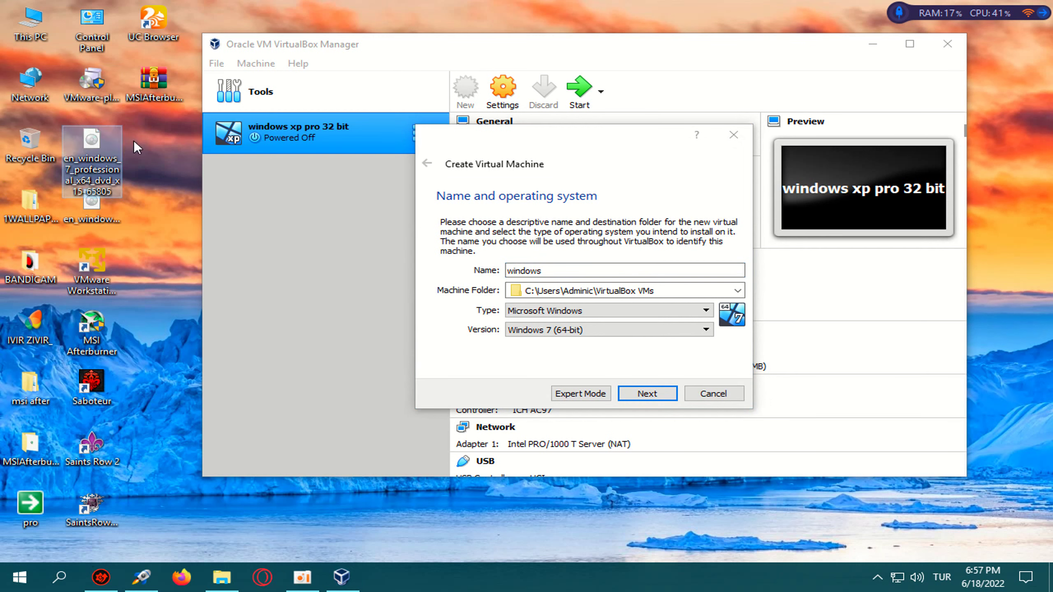
{"action": "left_click", "coordinate": [605, 270]}
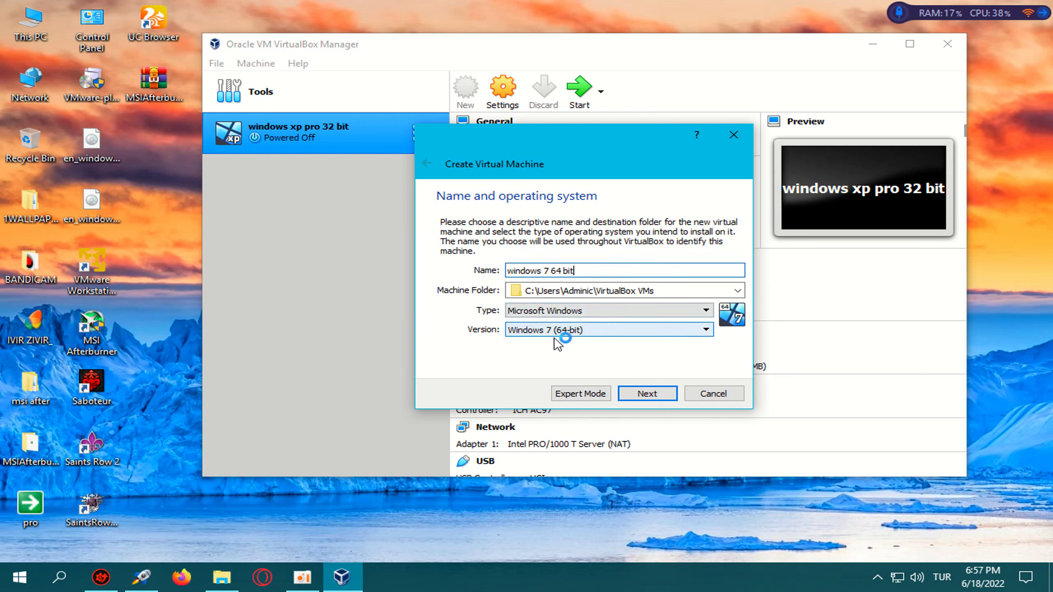
{"action": "left_click", "coordinate": [661, 392]}
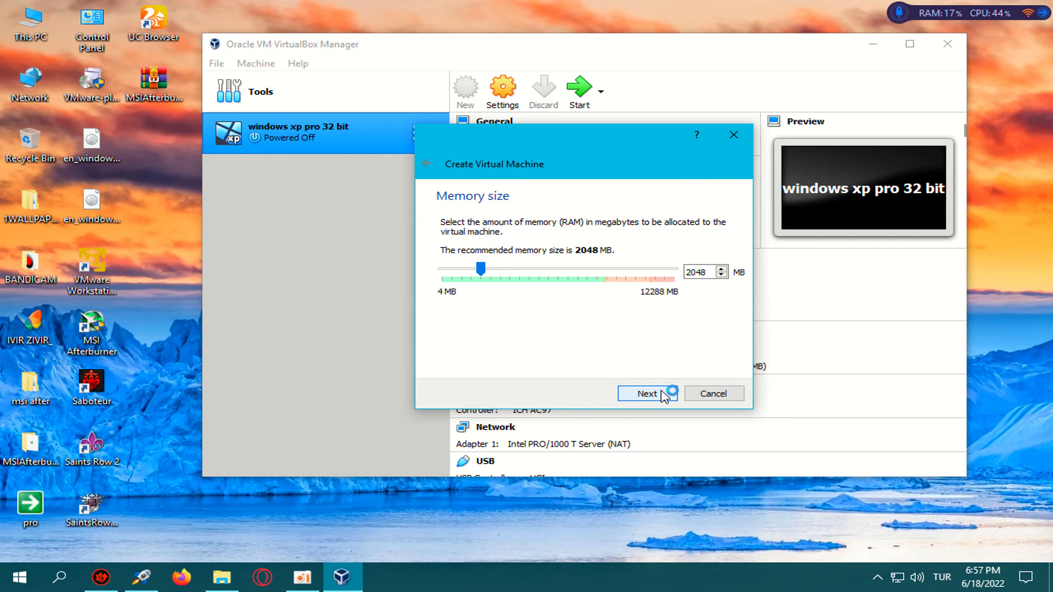
{"action": "left_click_drag", "start_coordinate": [480, 269], "coordinate": [524, 287]}
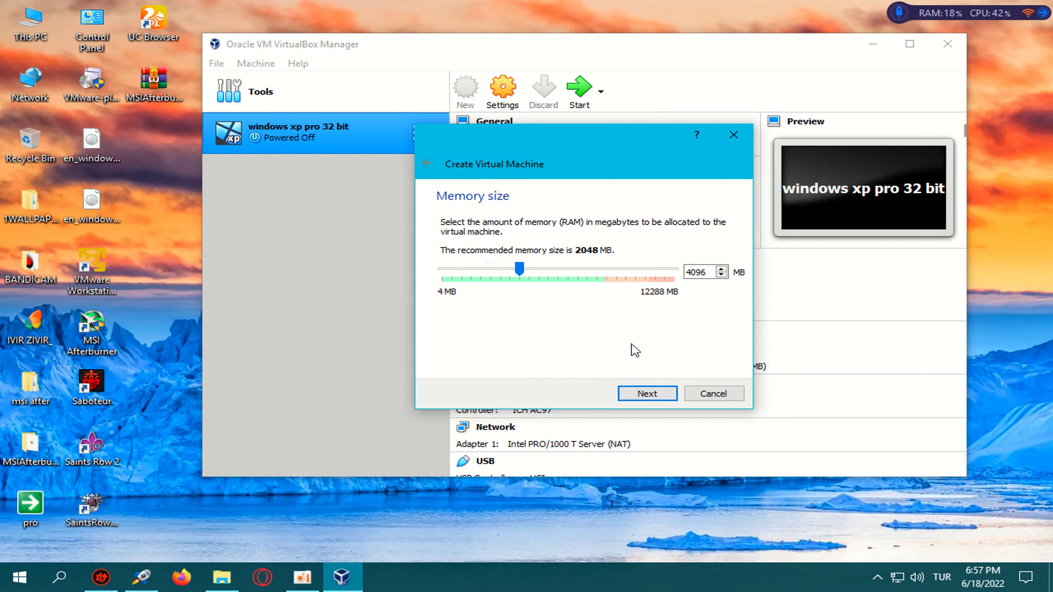
{"action": "left_click", "coordinate": [664, 393]}
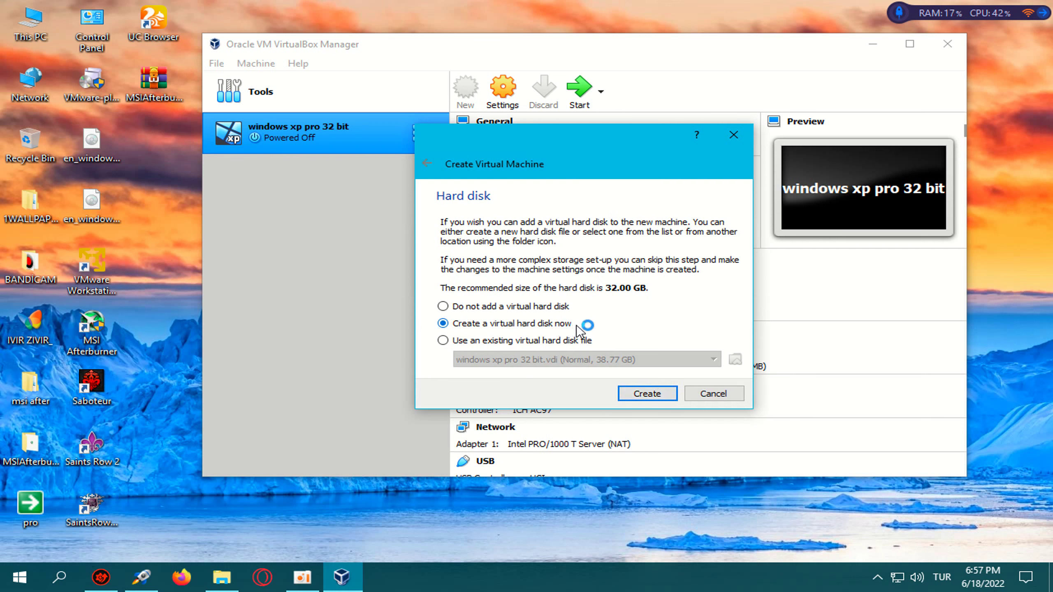
- Create a dynamically allocated 32.00 GB VDI hard disk for the machine and finish creating it
{"action": "left_click", "coordinate": [647, 394]}
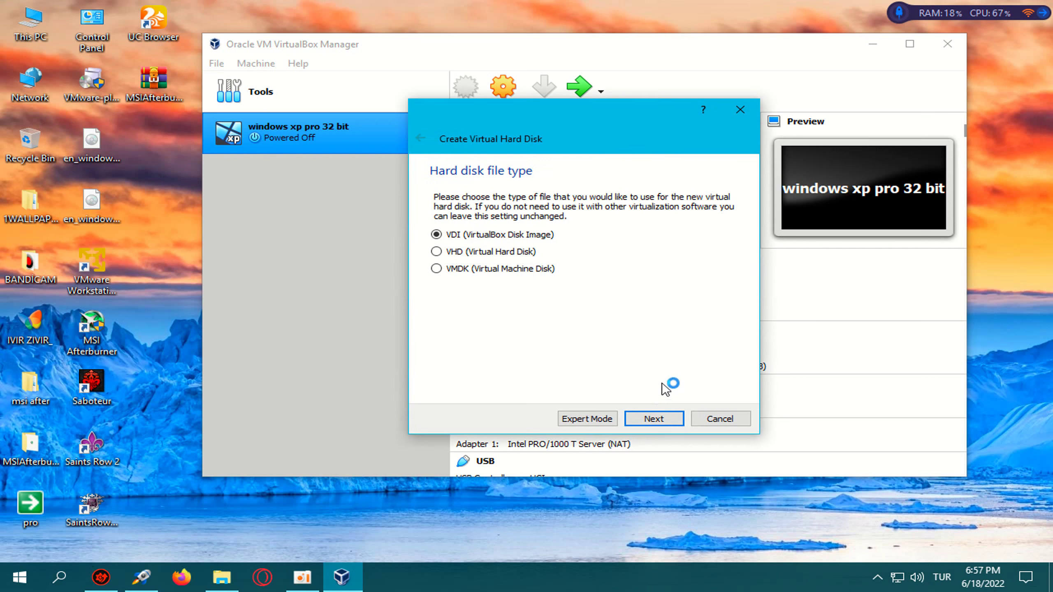
{"action": "left_click", "coordinate": [668, 418]}
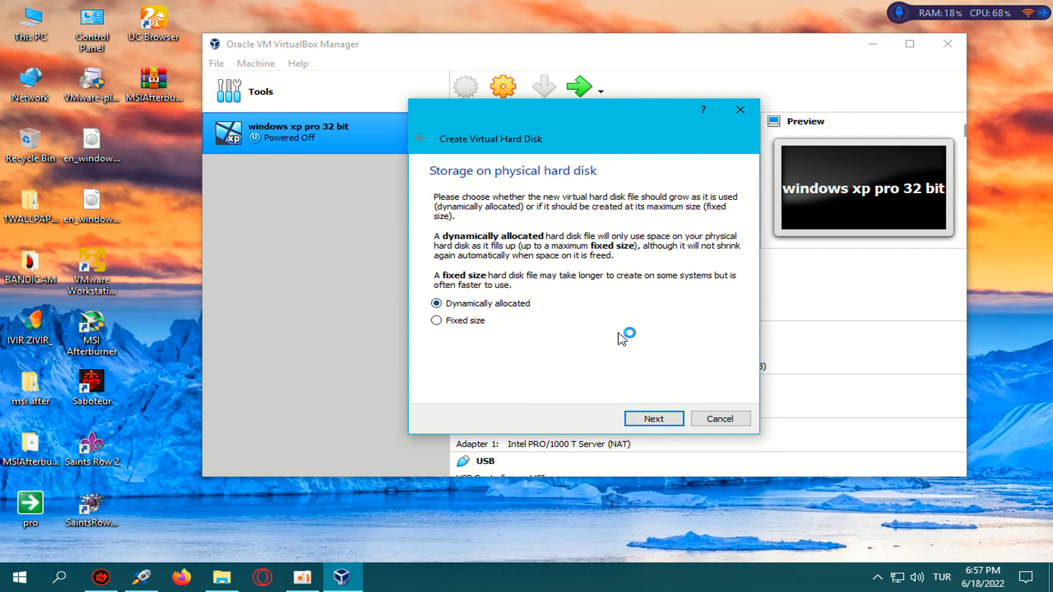
{"action": "left_click", "coordinate": [665, 420]}
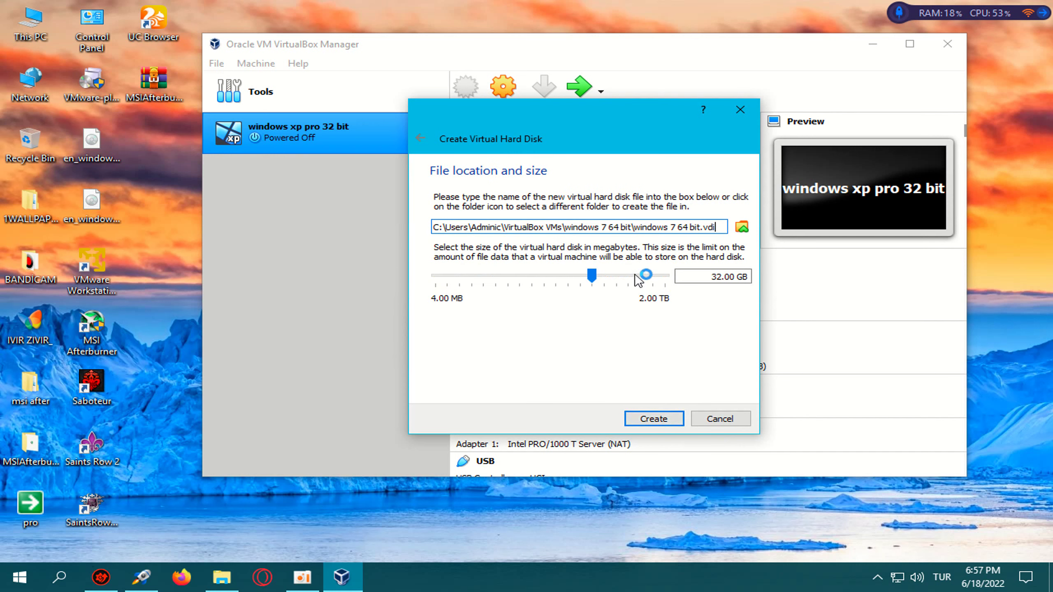
{"action": "left_click", "coordinate": [733, 278]}
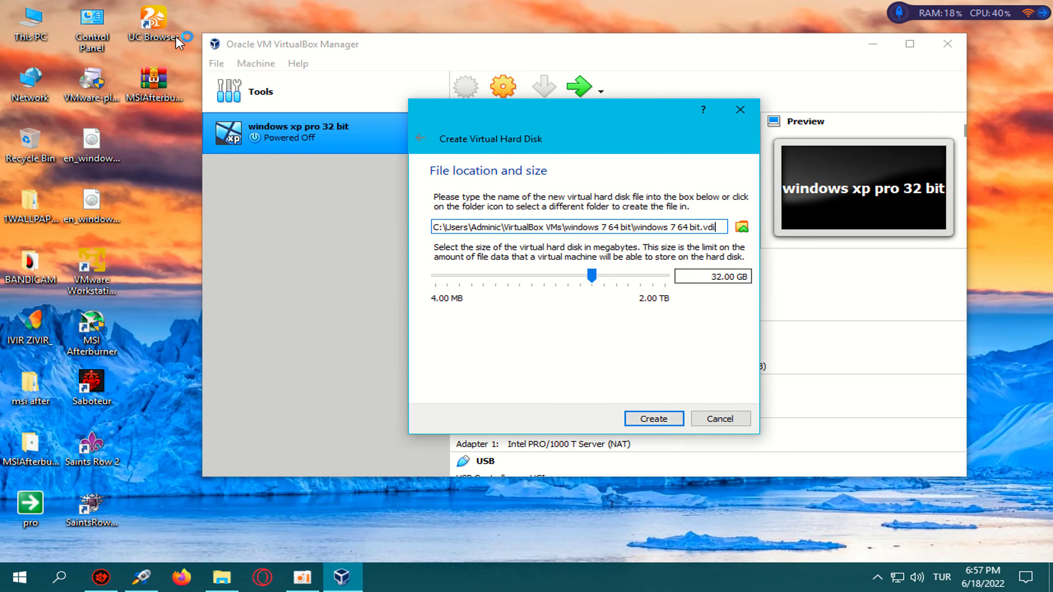
{"action": "double_click", "coordinate": [27, 25]}
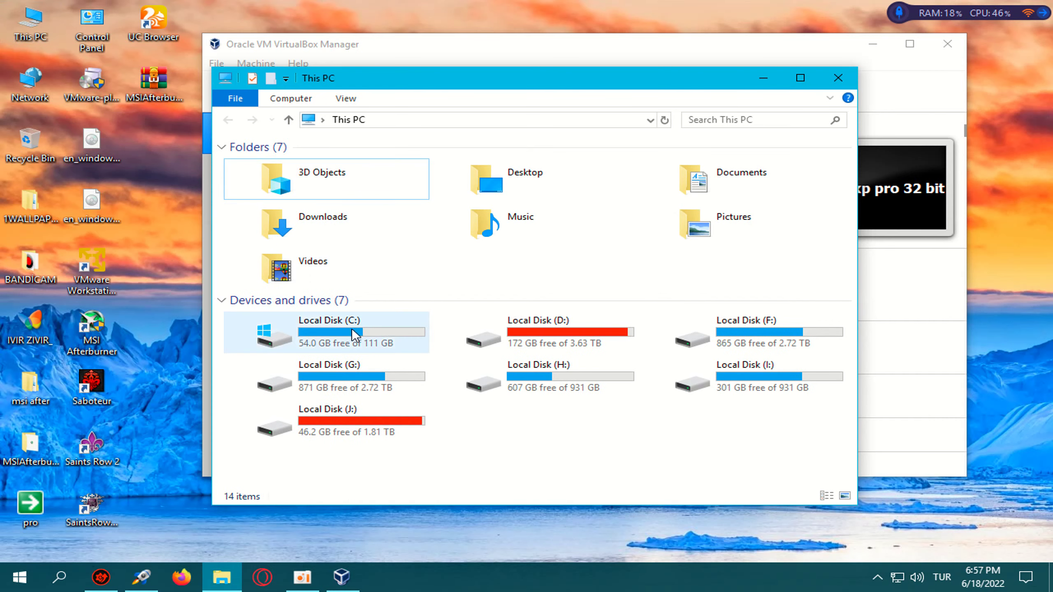
{"action": "left_click", "coordinate": [833, 83]}
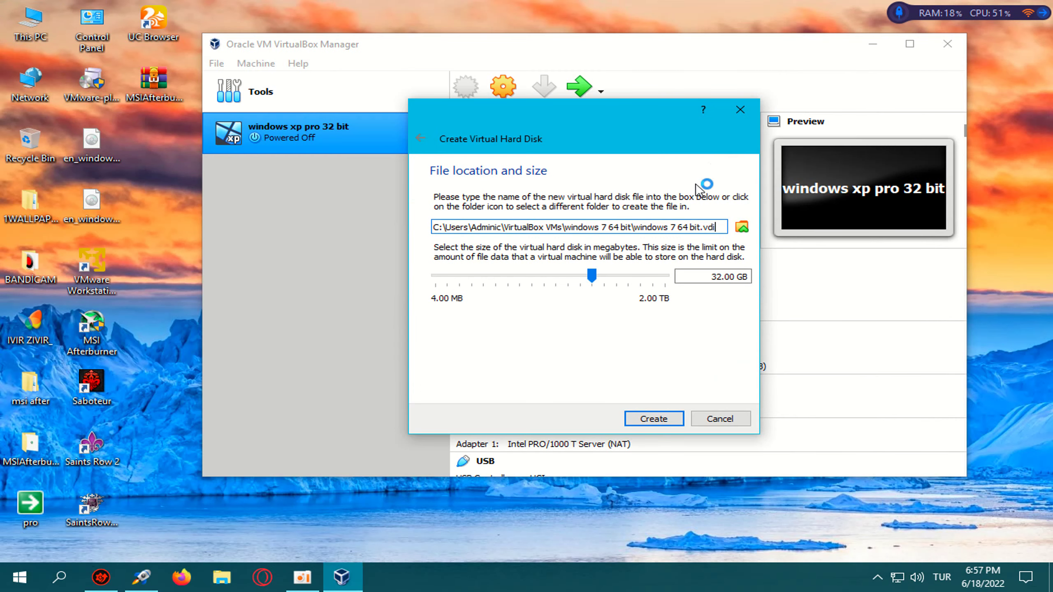
{"action": "left_click", "coordinate": [665, 421]}
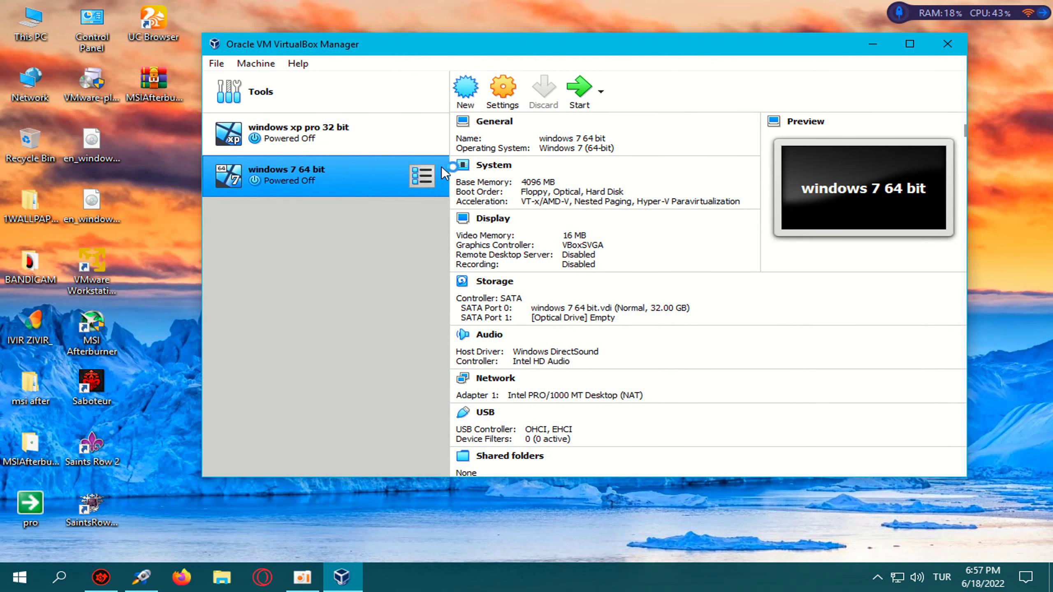
- Set both the shared clipboard and drag'n'drop to Bidirectional in the settings of the windows 7 64 bit machine
{"action": "left_click", "coordinate": [502, 102]}
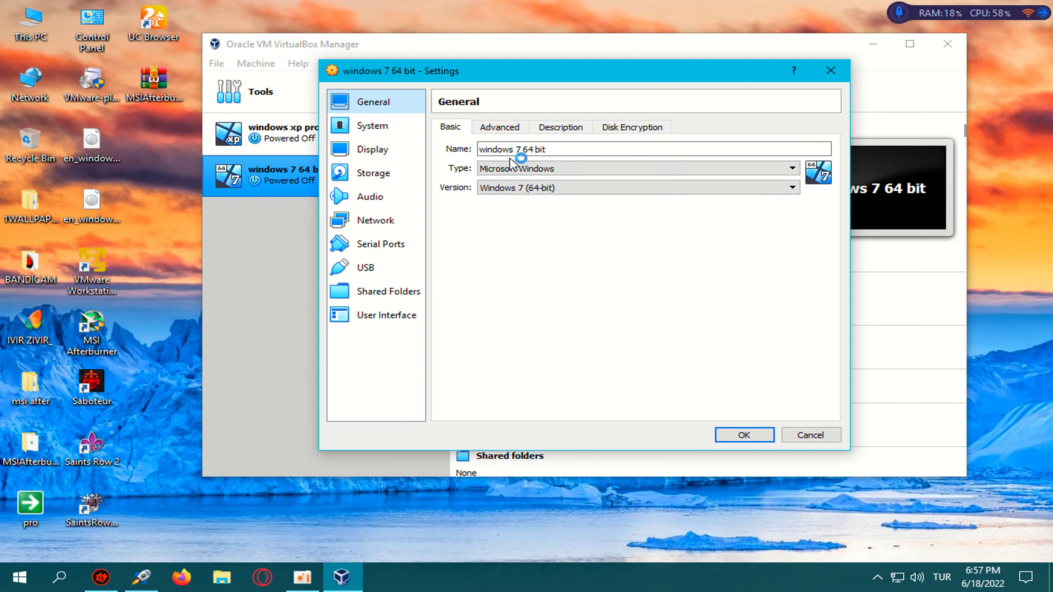
{"action": "left_click", "coordinate": [507, 127]}
{"action": "left_click", "coordinate": [547, 170]}
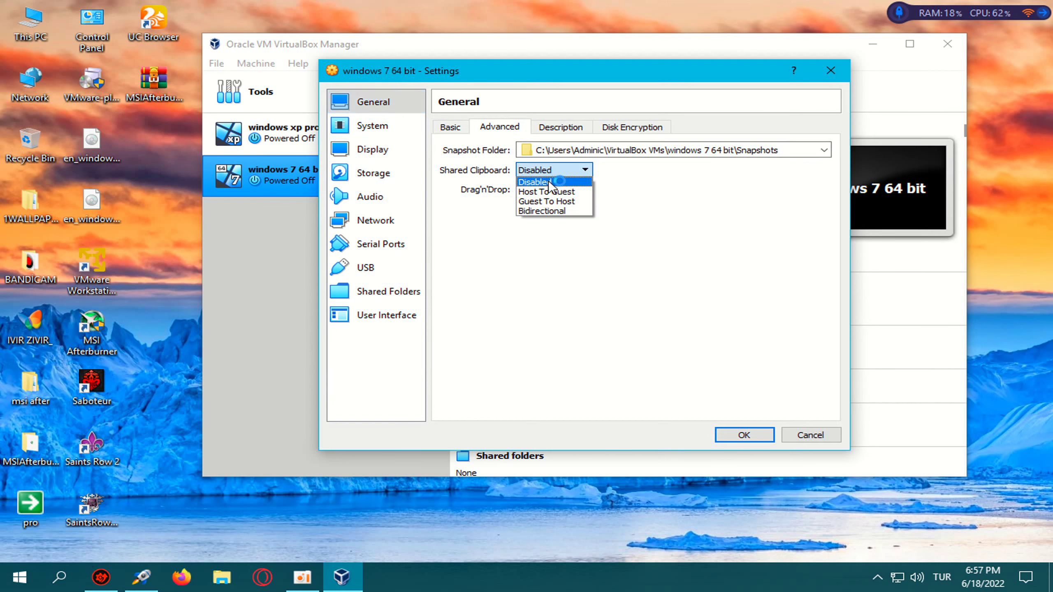
{"action": "left_click", "coordinate": [539, 212]}
{"action": "left_click", "coordinate": [566, 230]}
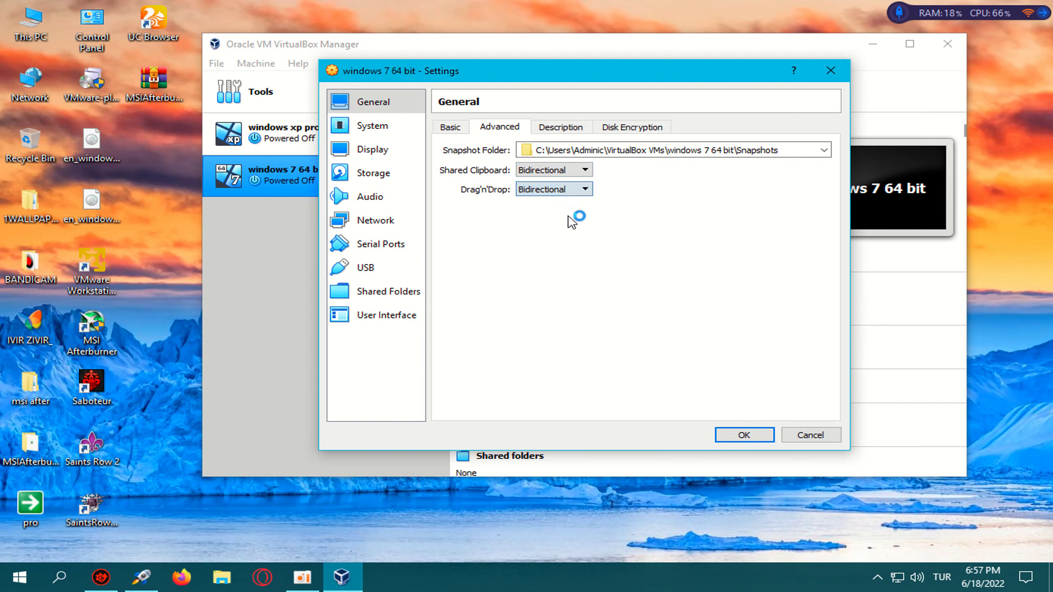
{"action": "left_click", "coordinate": [551, 128]}
{"action": "left_click", "coordinate": [631, 127]}
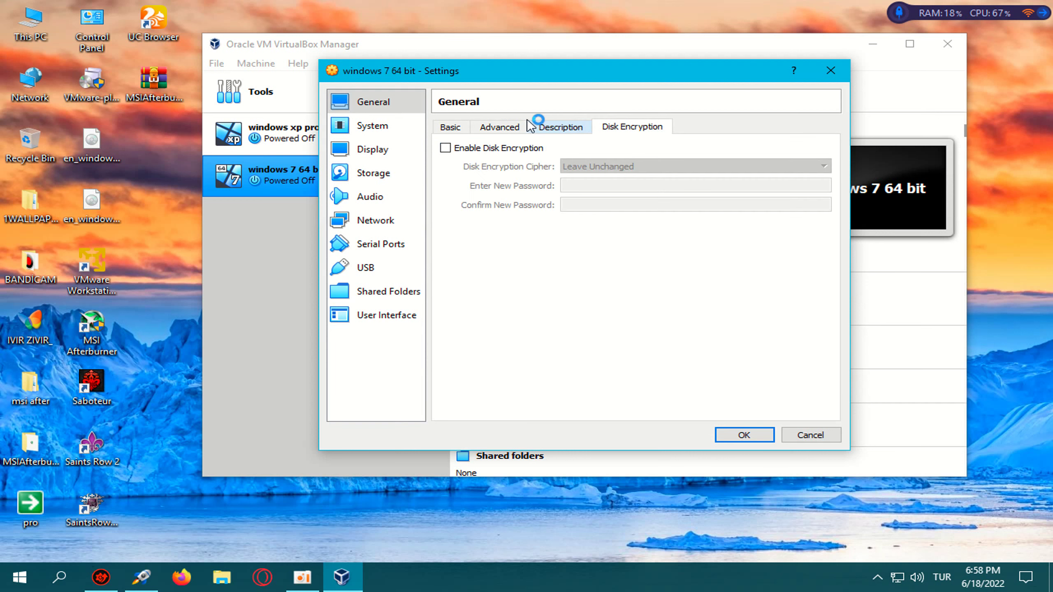
{"action": "left_click", "coordinate": [460, 127]}
- Move Optical above Floppy in the machine's boot order
{"action": "left_click", "coordinate": [367, 124]}
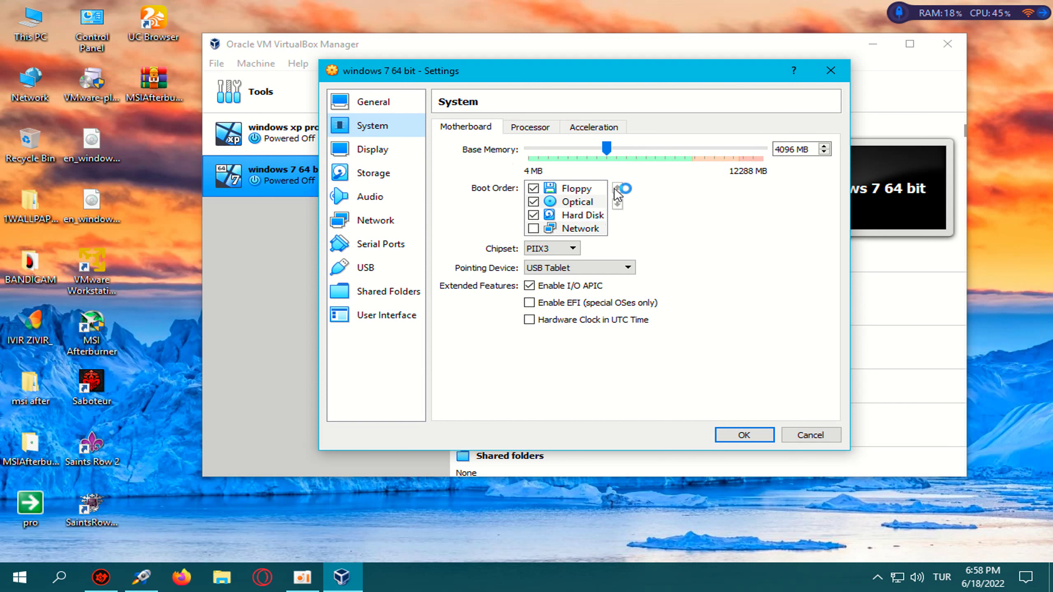
{"action": "left_click", "coordinate": [597, 201]}
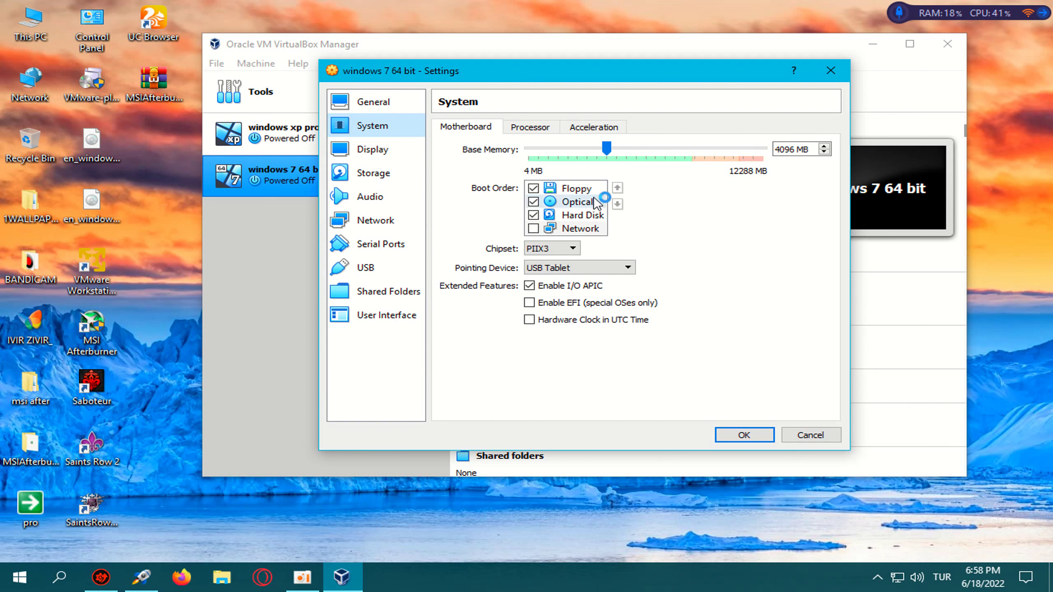
{"action": "left_click", "coordinate": [617, 188]}
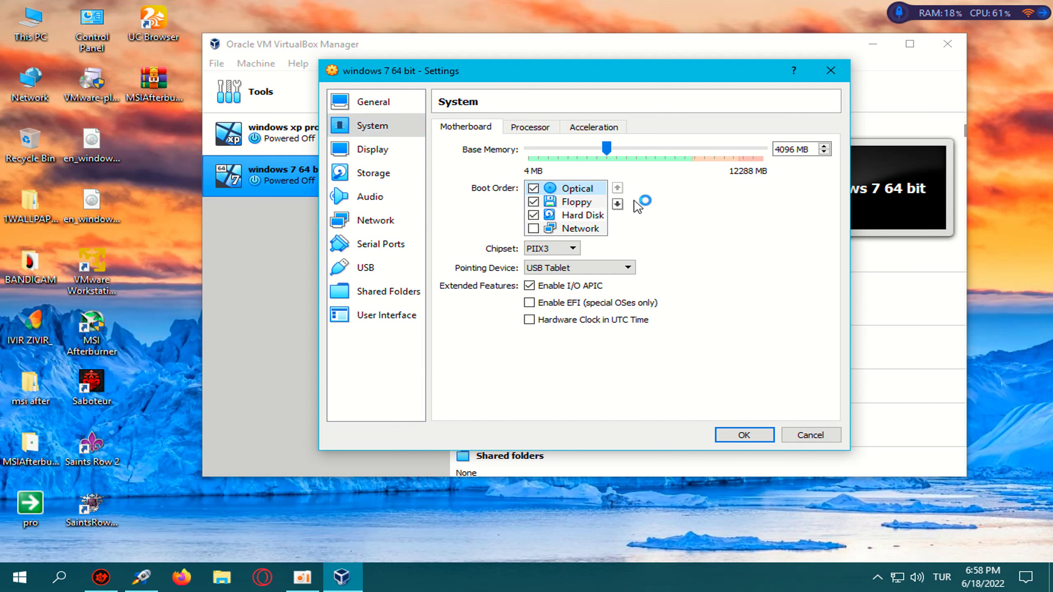
- Set the machine's processor count to 2
{"action": "left_click", "coordinate": [533, 128]}
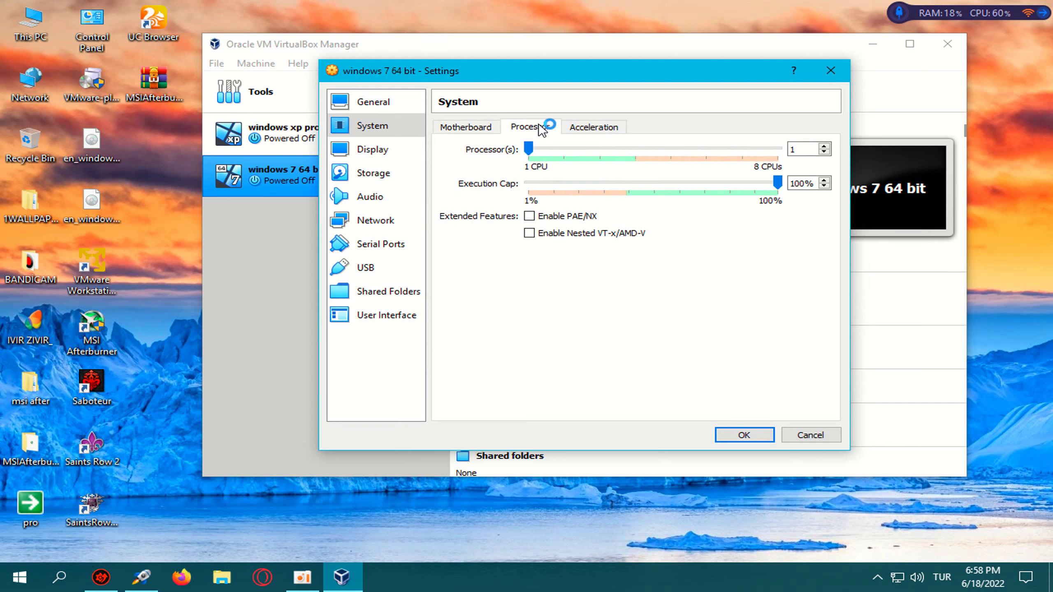
{"action": "left_click_drag", "start_coordinate": [529, 148], "coordinate": [562, 148]}
{"action": "left_click", "coordinate": [600, 129]}
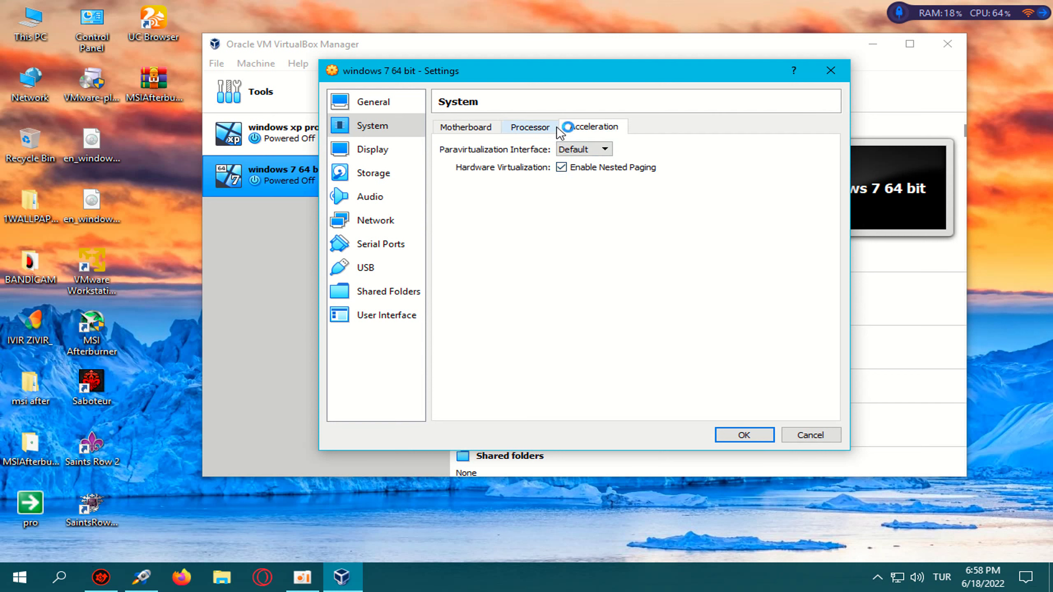
{"action": "left_click", "coordinate": [535, 128]}
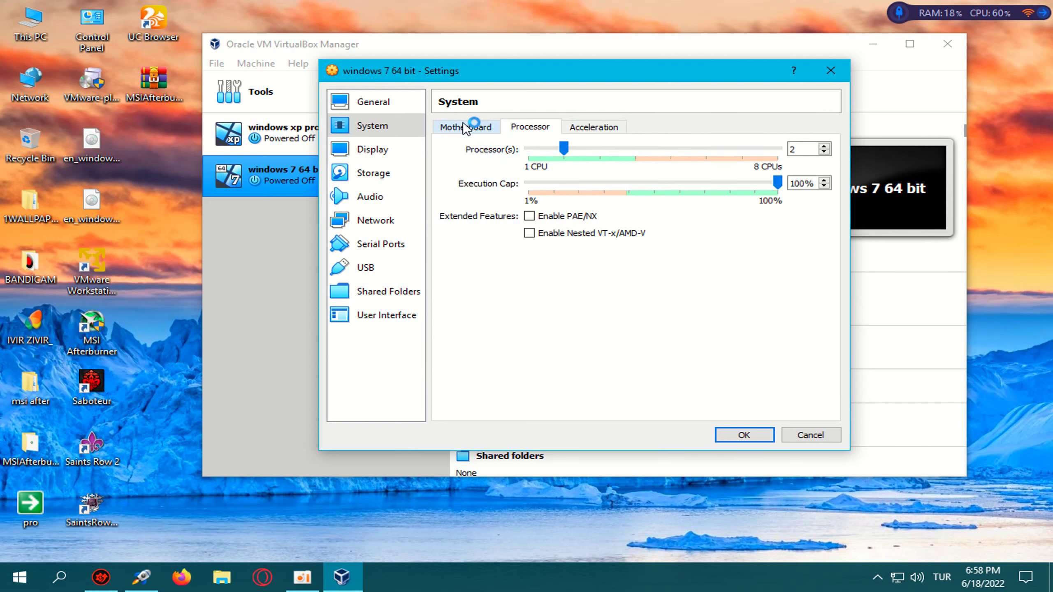
{"action": "left_click", "coordinate": [467, 128]}
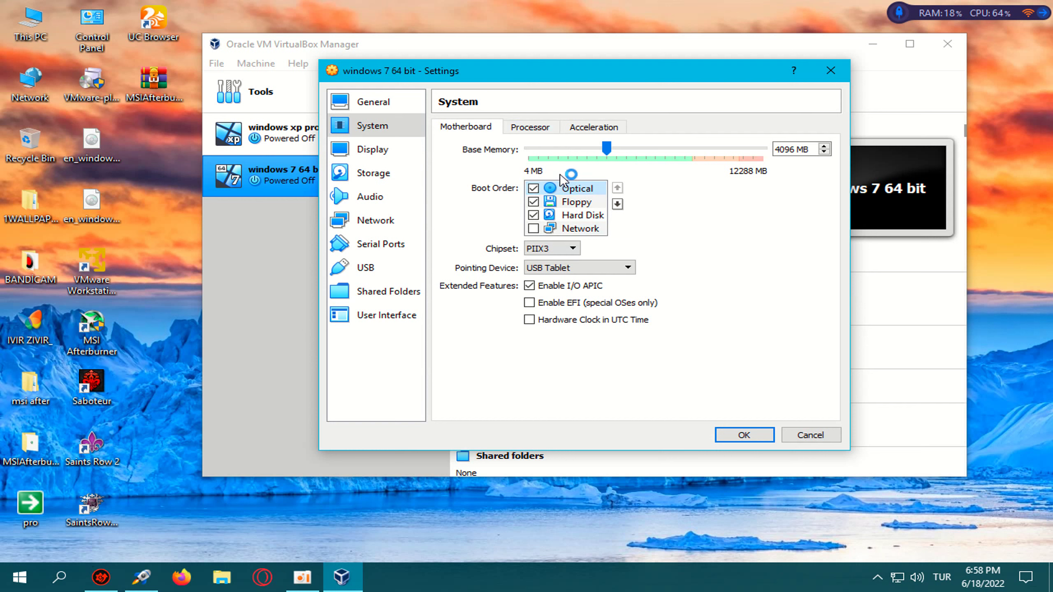
- Enable 3D acceleration for the machine's display and raise its video memory to 256 MB
{"action": "left_click", "coordinate": [400, 149]}
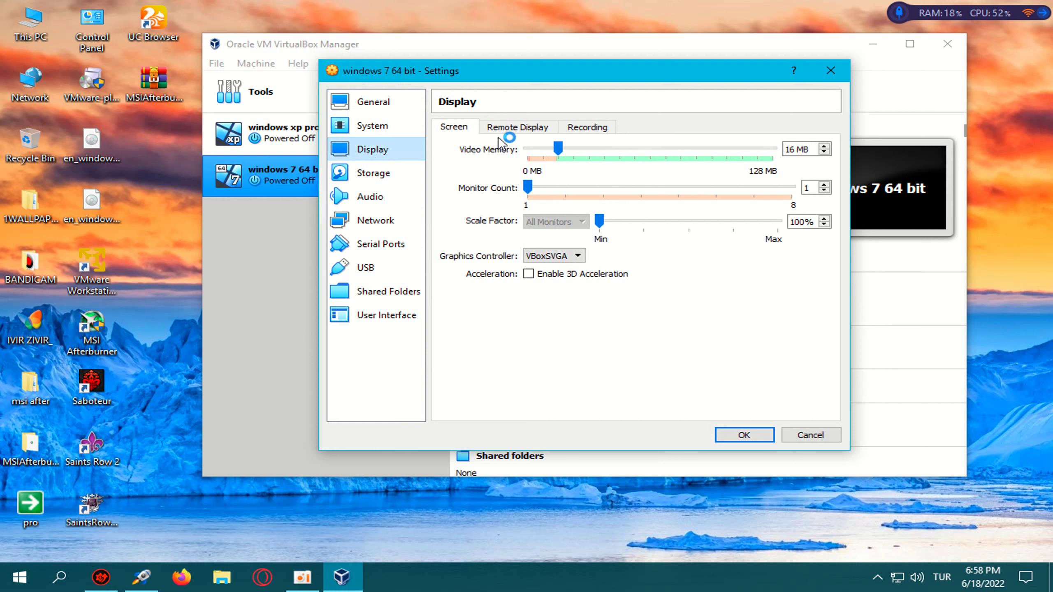
{"action": "left_click", "coordinate": [515, 127]}
{"action": "left_click", "coordinate": [456, 128]}
{"action": "left_click_drag", "start_coordinate": [564, 147], "coordinate": [794, 160]}
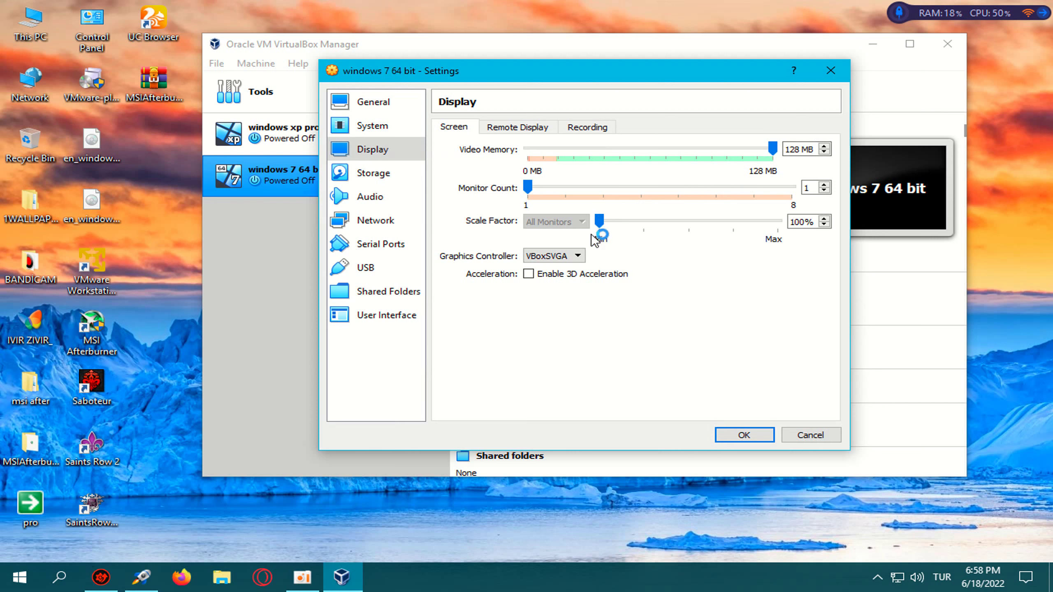
{"action": "left_click", "coordinate": [572, 272]}
{"action": "left_click_drag", "start_coordinate": [653, 146], "coordinate": [799, 152]}
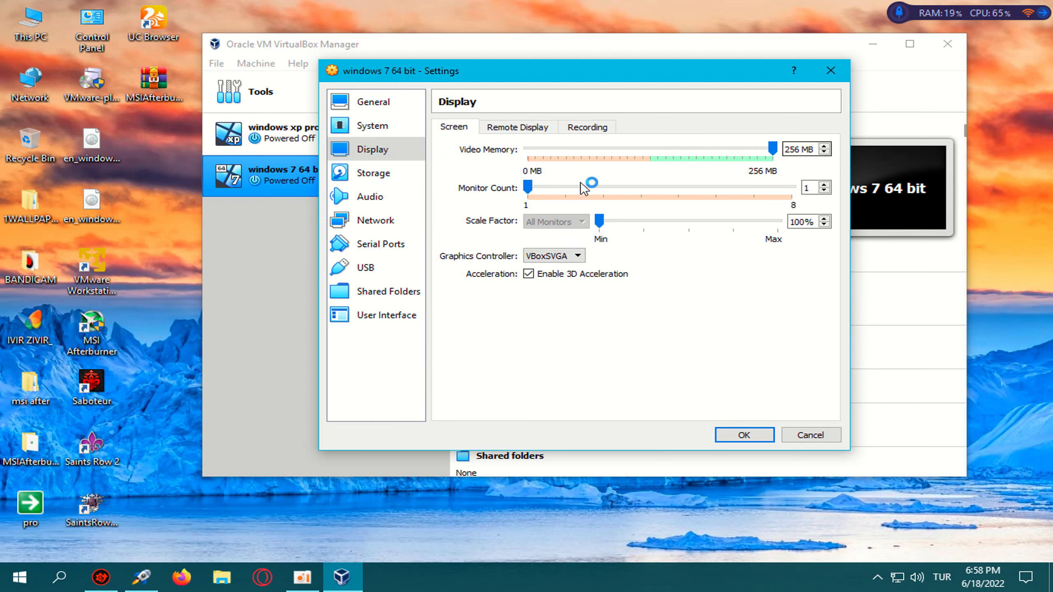
{"action": "left_click", "coordinate": [509, 127]}
{"action": "left_click", "coordinate": [603, 129]}
{"action": "left_click", "coordinate": [456, 128]}
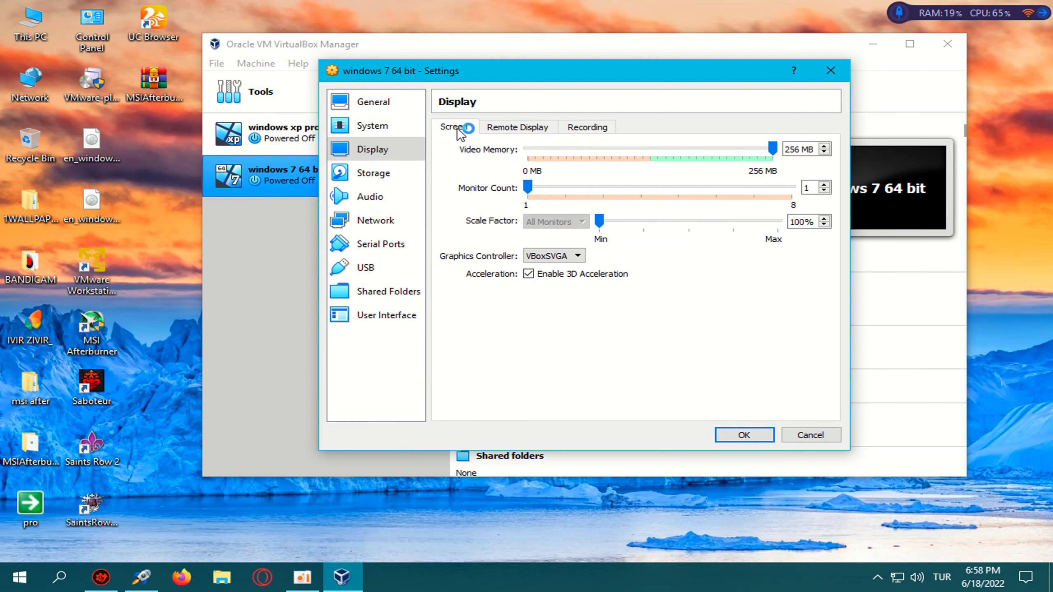
- Select the empty SATA optical drive in the storage settings and run PortableWinCDEmu-4.0 from the desktop's pro folder
{"action": "left_click", "coordinate": [373, 172]}
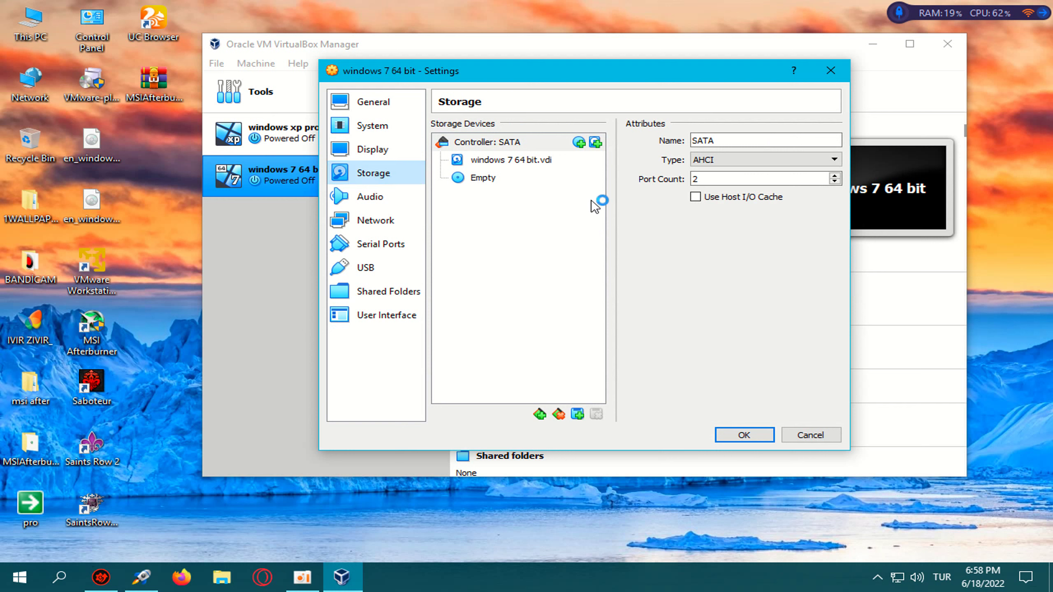
{"action": "left_click", "coordinate": [493, 177]}
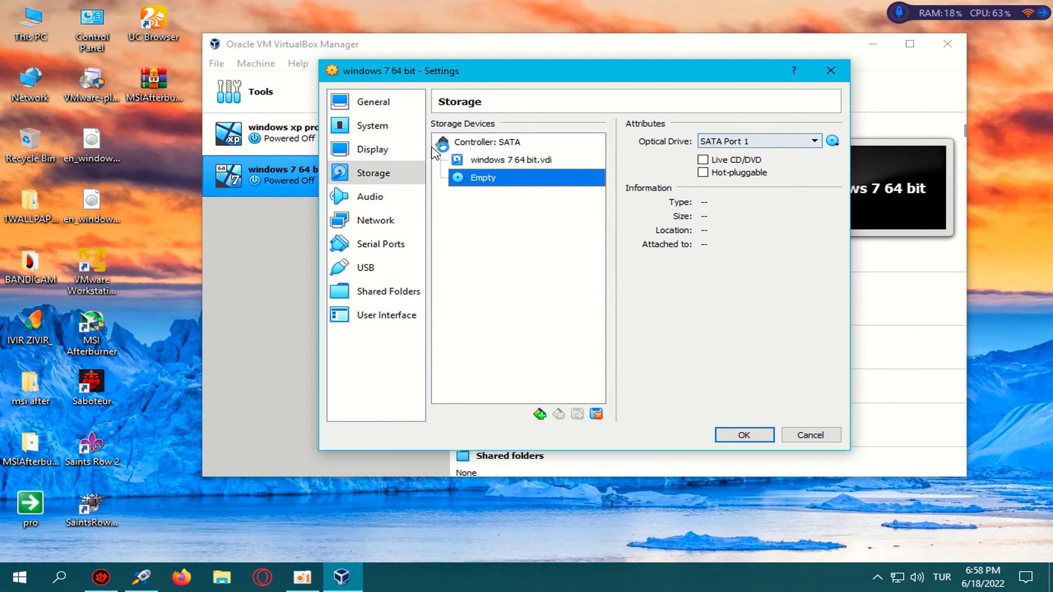
{"action": "double_click", "coordinate": [35, 512]}
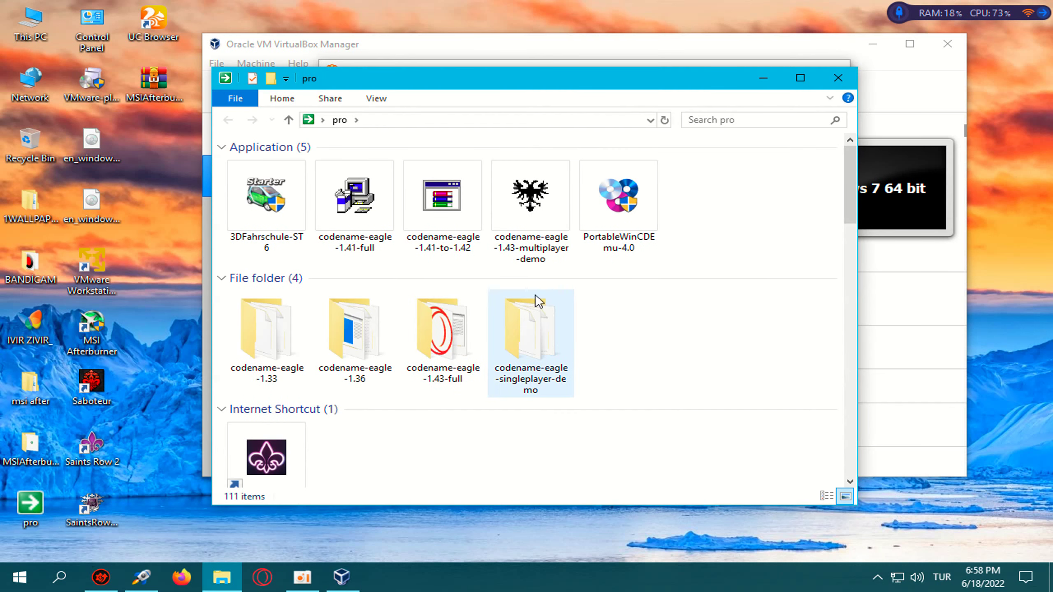
{"action": "left_click", "coordinate": [622, 196]}
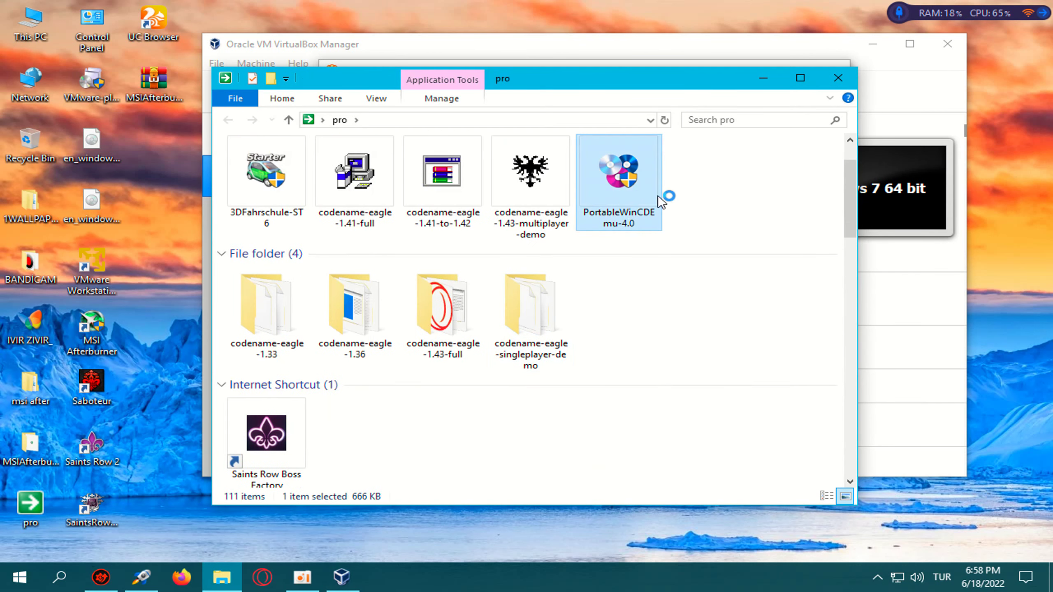
{"action": "left_click", "coordinate": [830, 85]}
{"action": "left_click", "coordinate": [583, 342]}
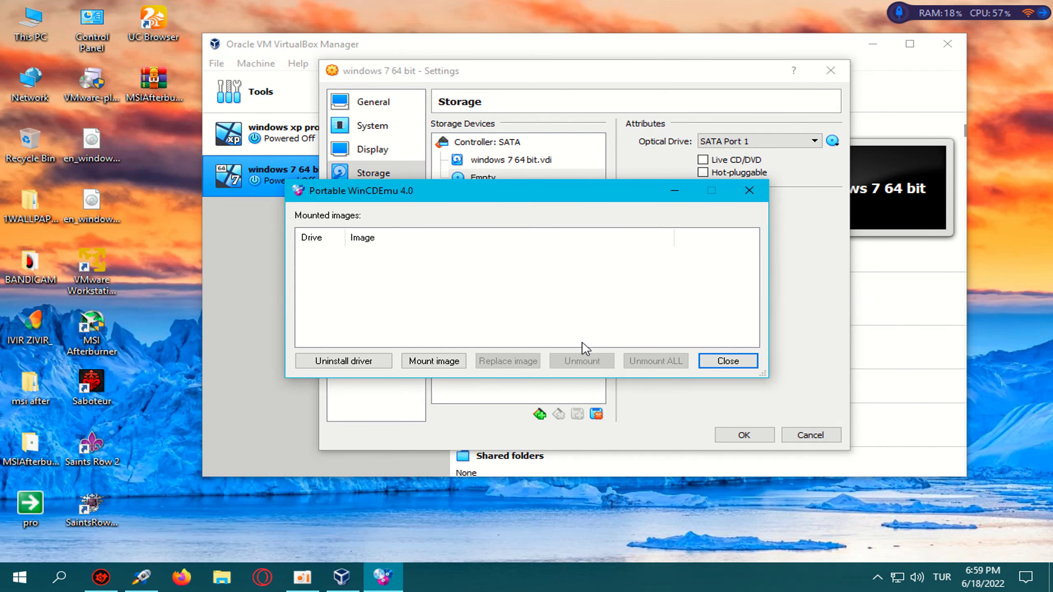
- Mount the desktop's en_windows_7_professional_x64_dvd_x15-65805.iso image in Portable WinCDEmu and return to the virtual machine's storage settings
{"action": "left_click", "coordinate": [434, 361]}
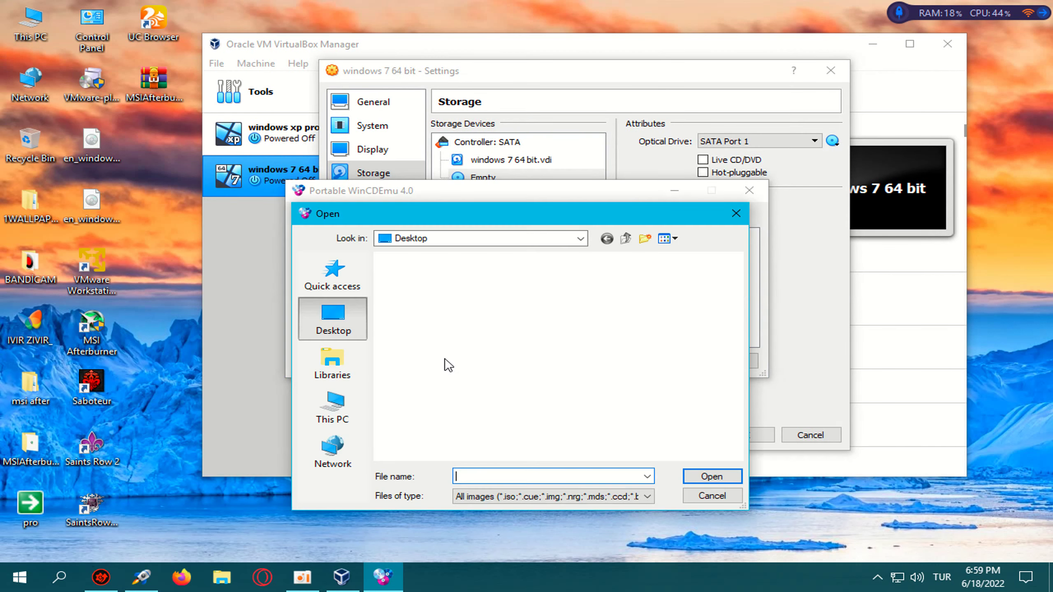
{"action": "scroll", "coordinate": [540, 327], "scroll_direction": "down", "scroll_amount": 10}
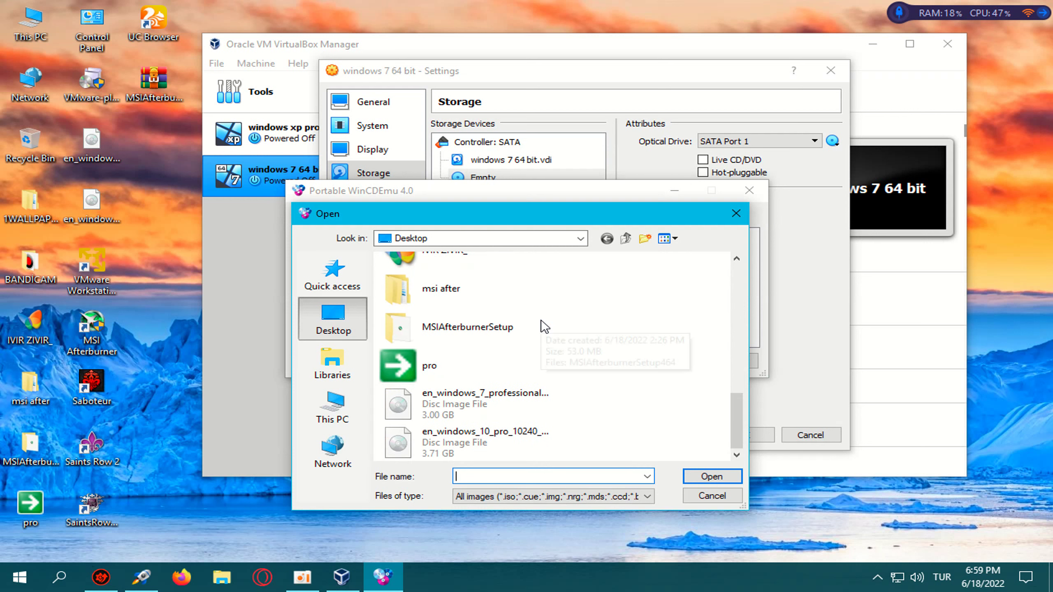
{"action": "left_click", "coordinate": [492, 394]}
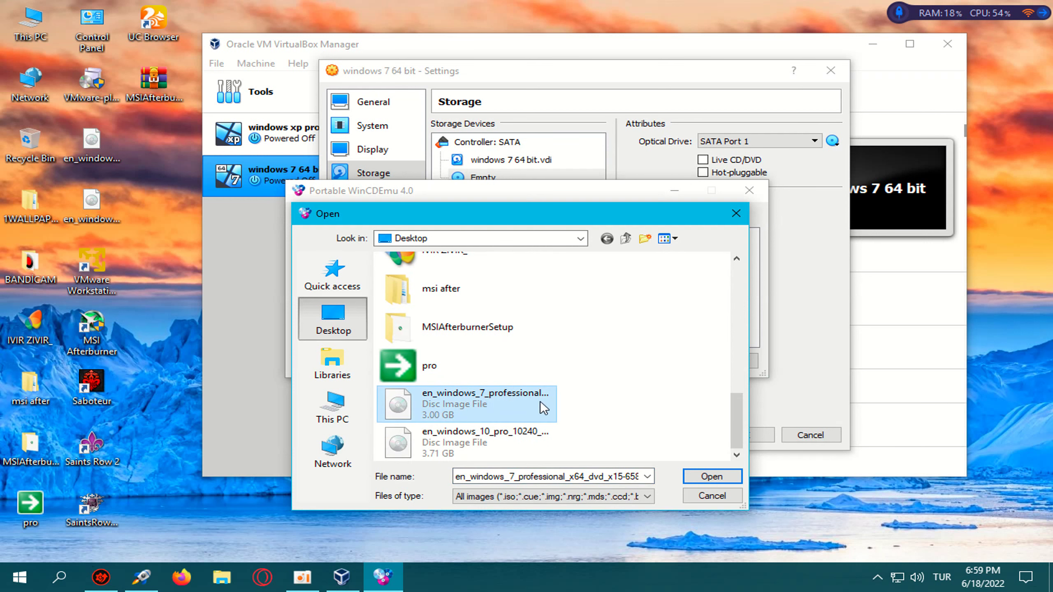
{"action": "left_click", "coordinate": [712, 476]}
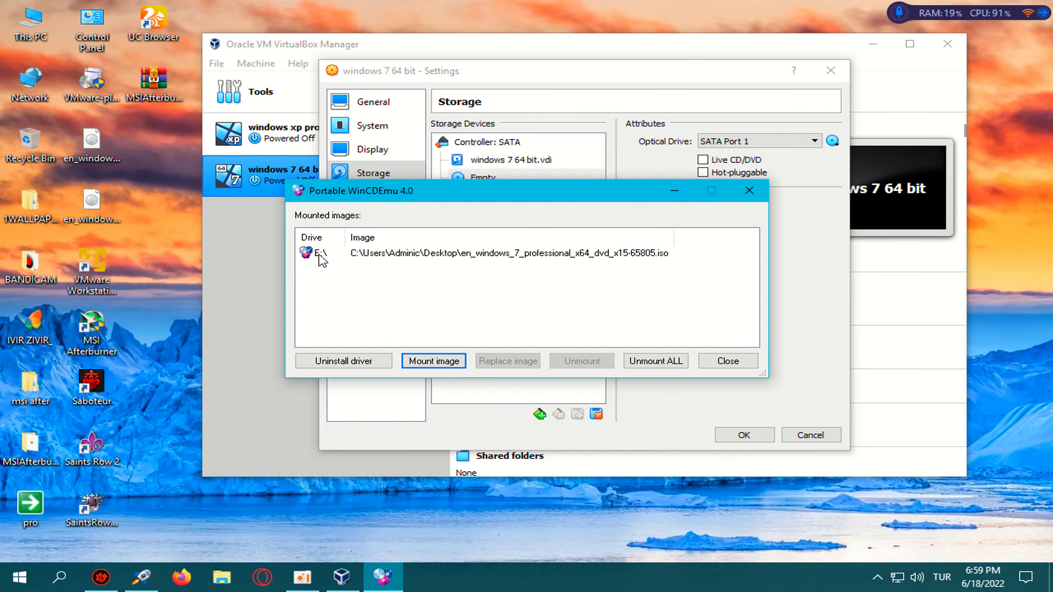
{"action": "left_click", "coordinate": [687, 189]}
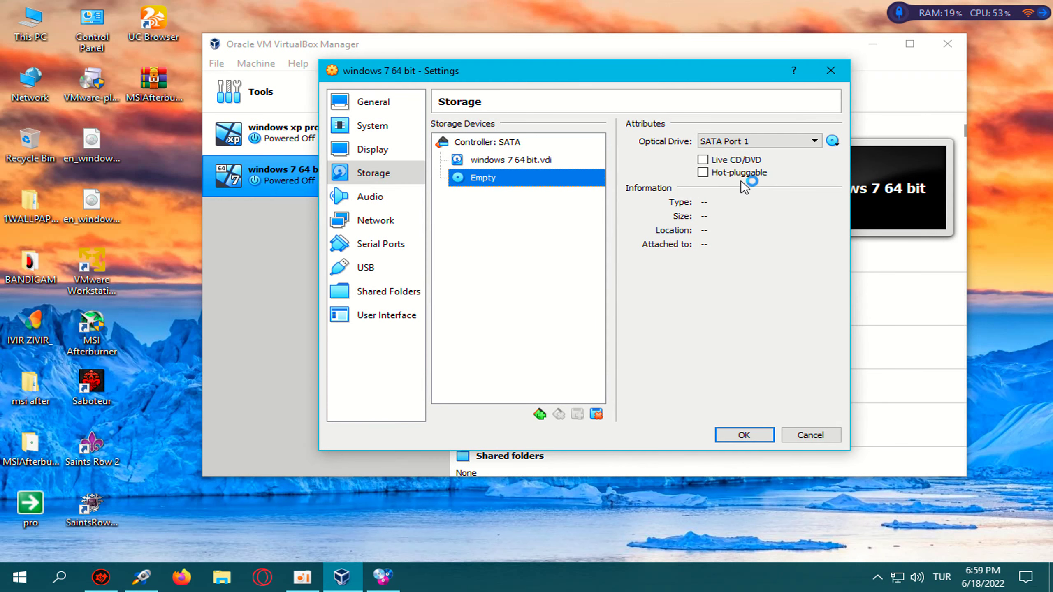
- Examine the SATA optical drive's disc choices, port options and the available controller types, leaving the drive empty
{"action": "left_click", "coordinate": [834, 142]}
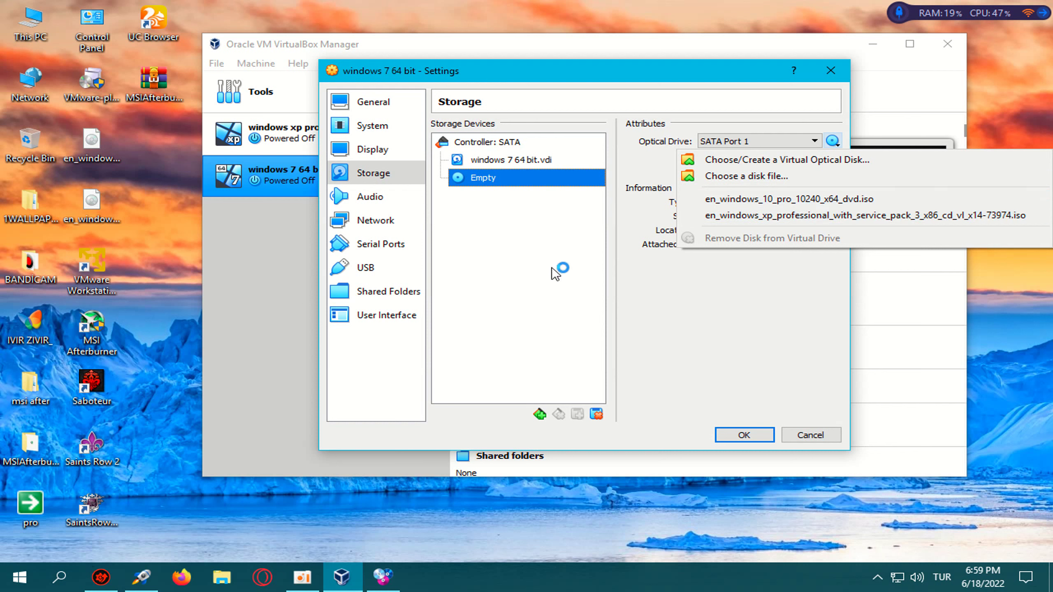
{"action": "left_click", "coordinate": [513, 289]}
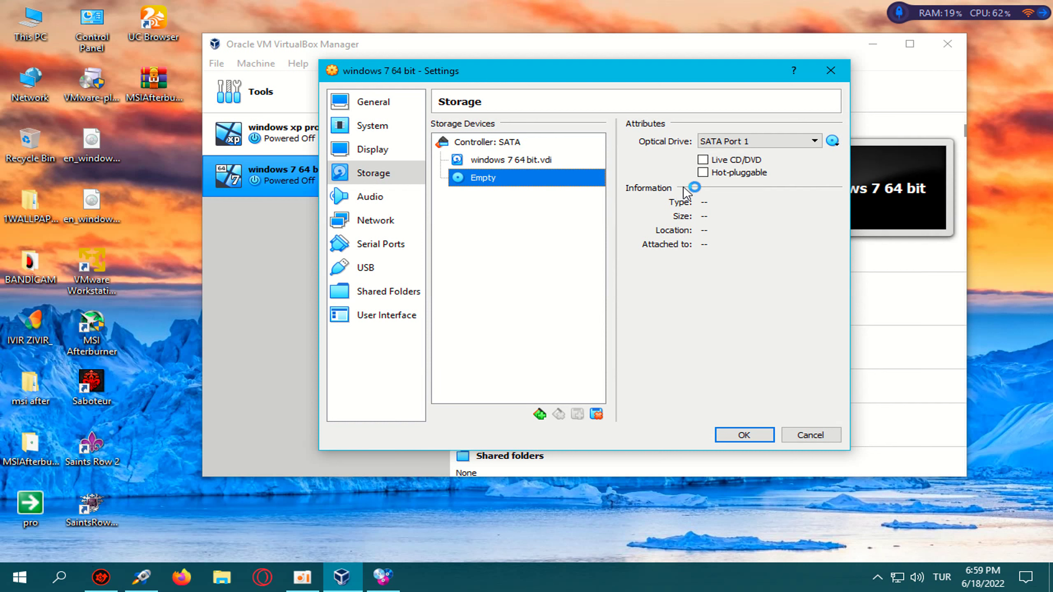
{"action": "left_click", "coordinate": [539, 414]}
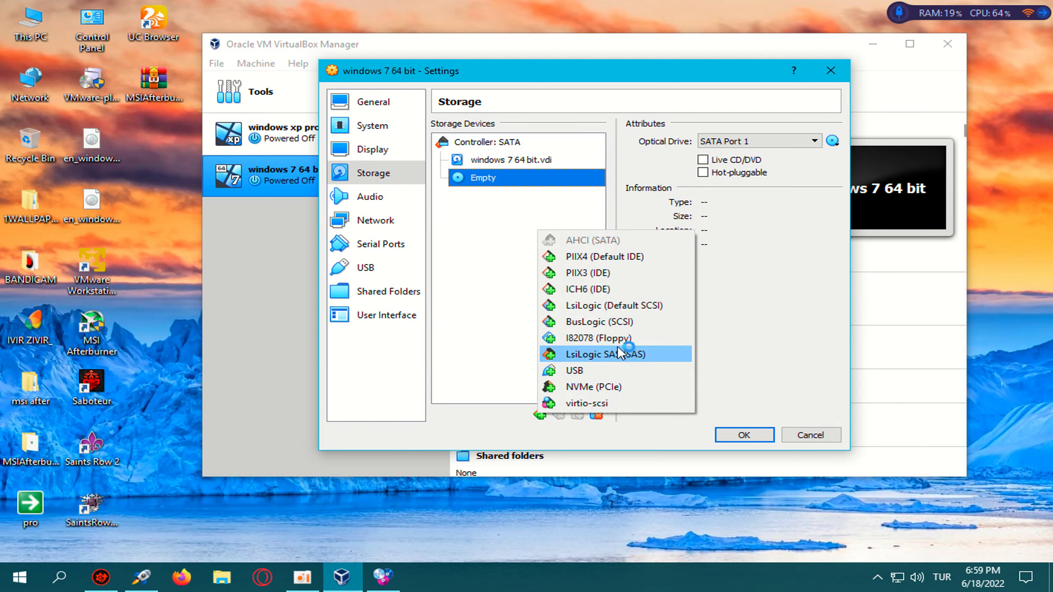
{"action": "left_click", "coordinate": [507, 212]}
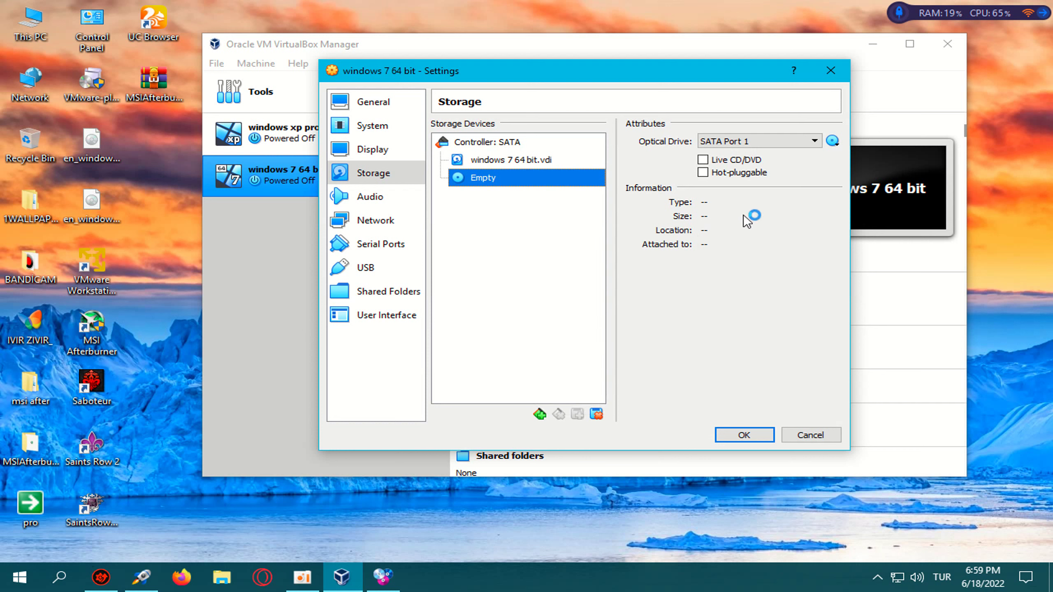
{"action": "left_click", "coordinate": [799, 141]}
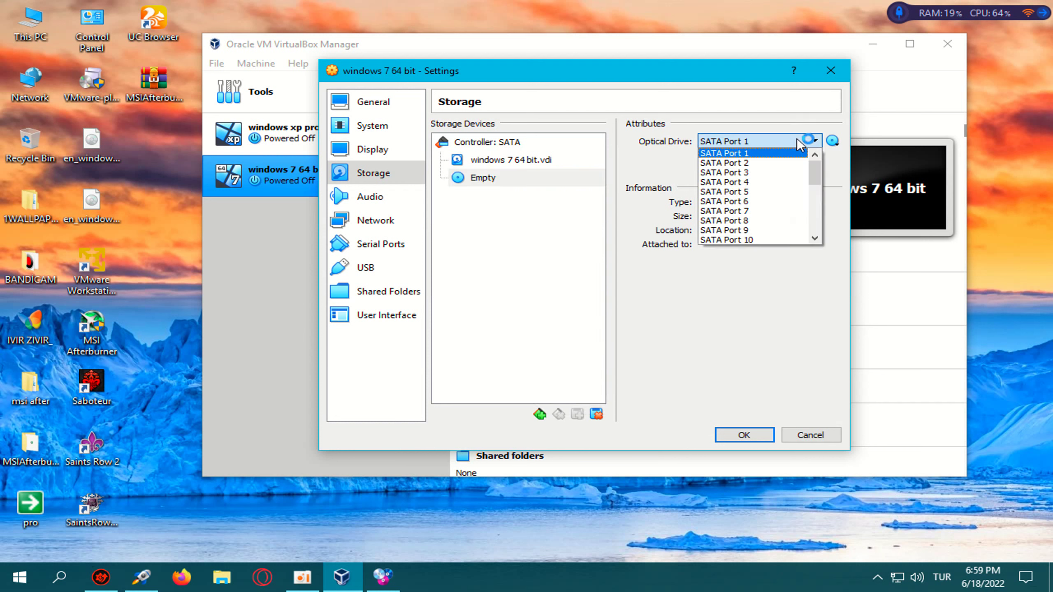
{"action": "left_click", "coordinate": [800, 144]}
{"action": "left_click", "coordinate": [834, 141]}
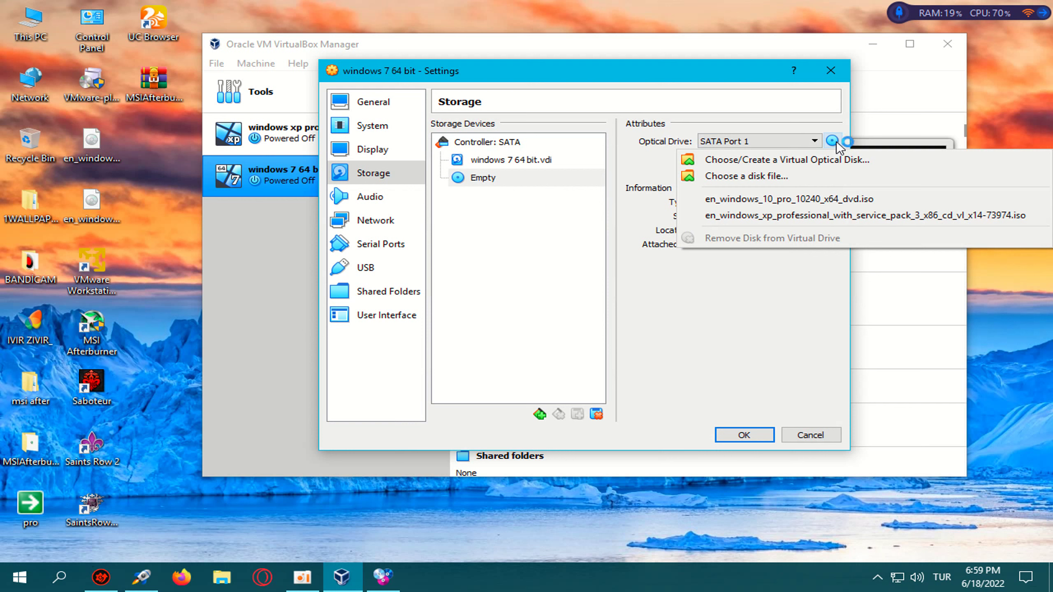
{"action": "left_click", "coordinate": [766, 163]}
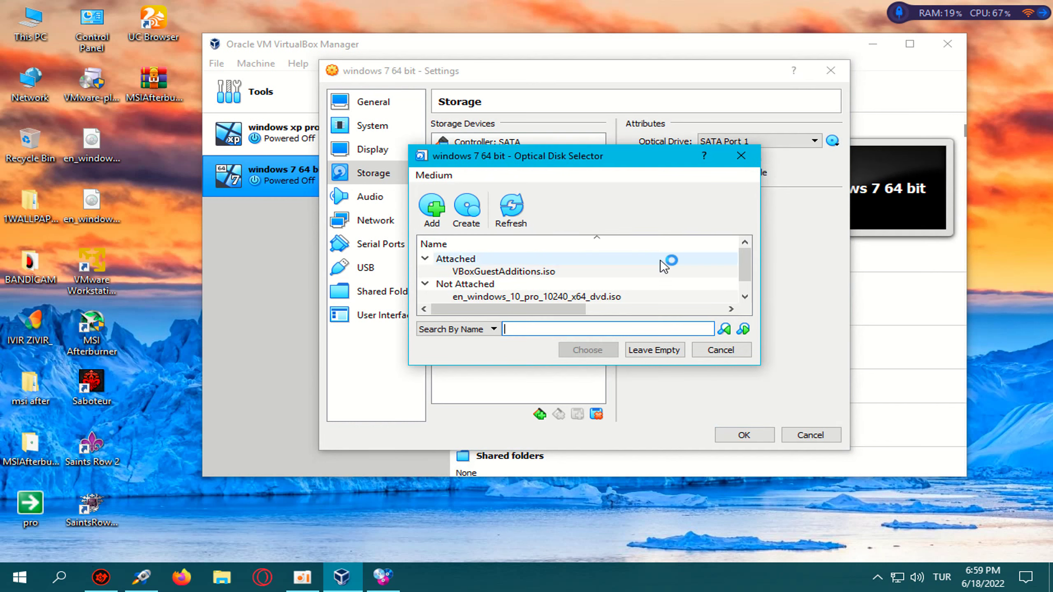
{"action": "left_click", "coordinate": [650, 351]}
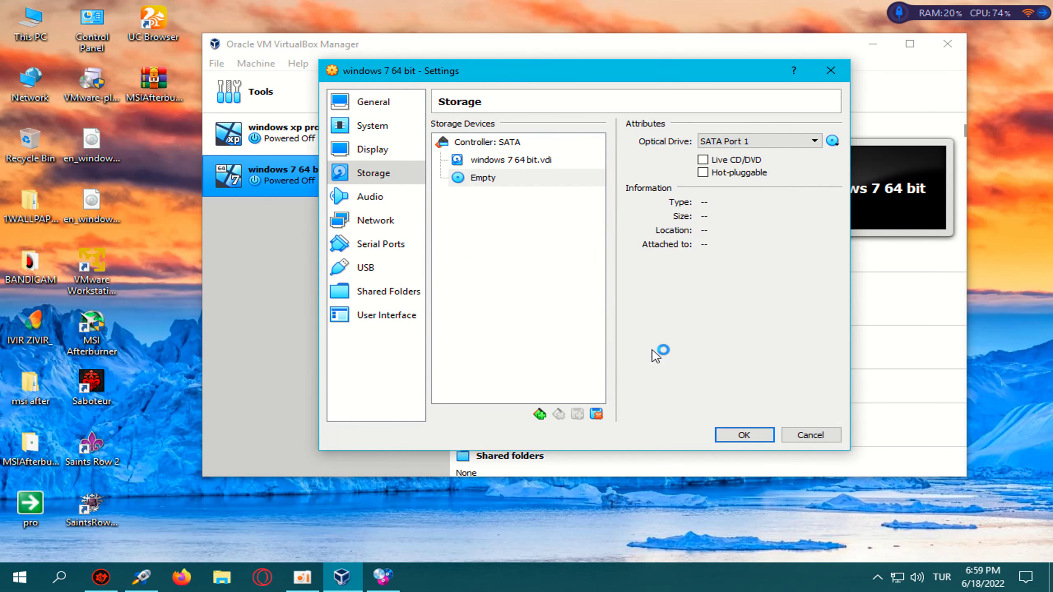
{"action": "left_click", "coordinate": [535, 178]}
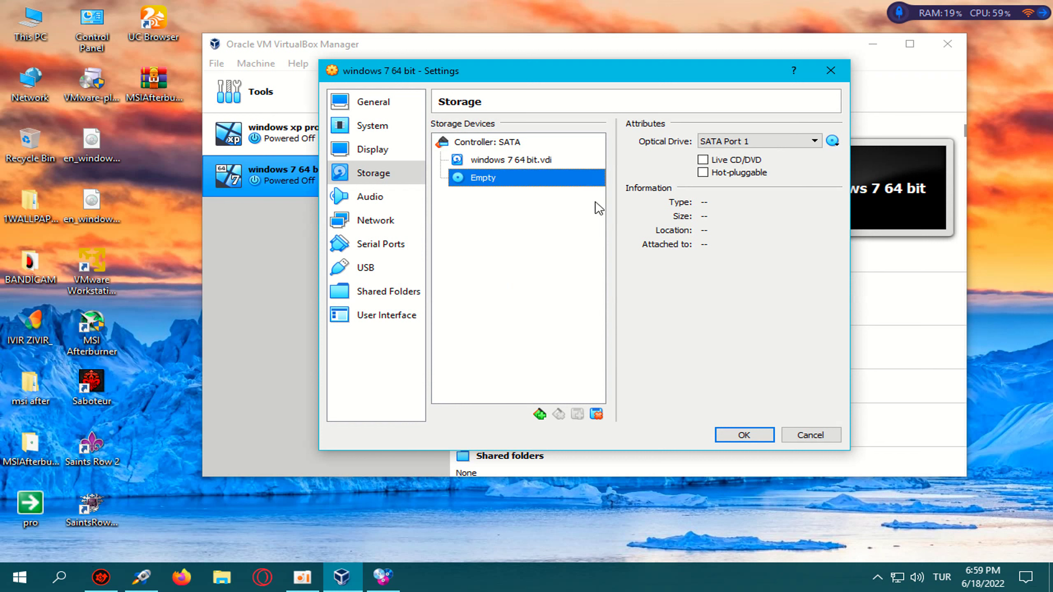
{"action": "left_click", "coordinate": [832, 141]}
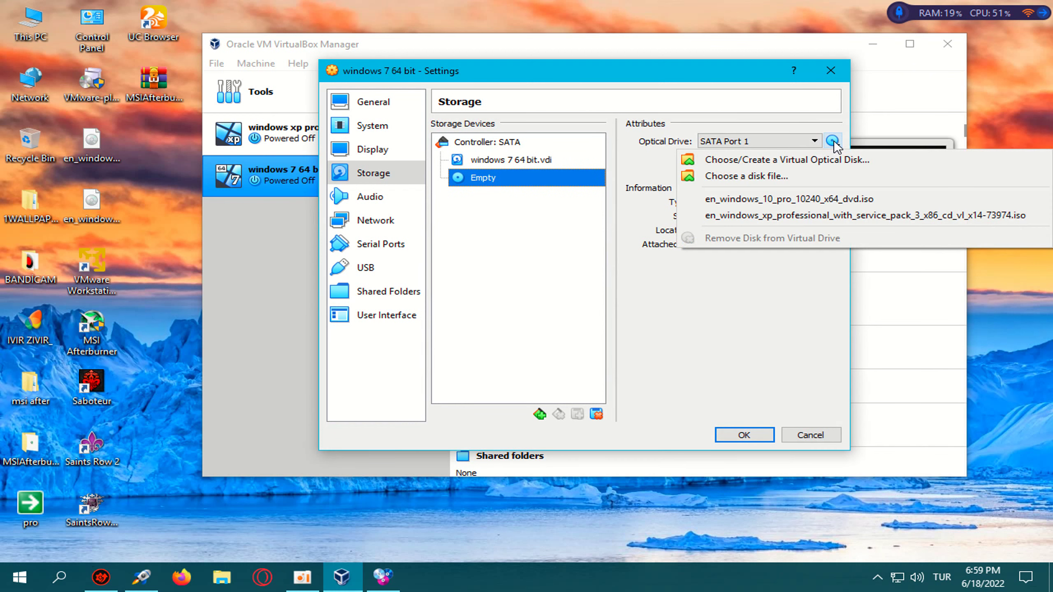
{"action": "left_click", "coordinate": [488, 305]}
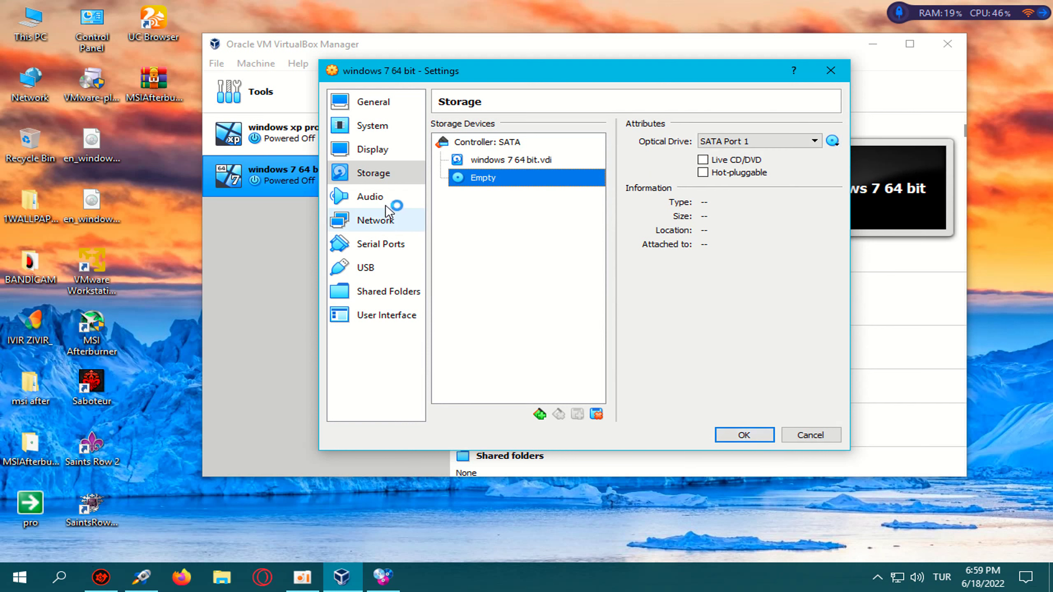
- Review the machine's display, storage, audio, network and serial port settings
{"action": "left_click", "coordinate": [387, 158]}
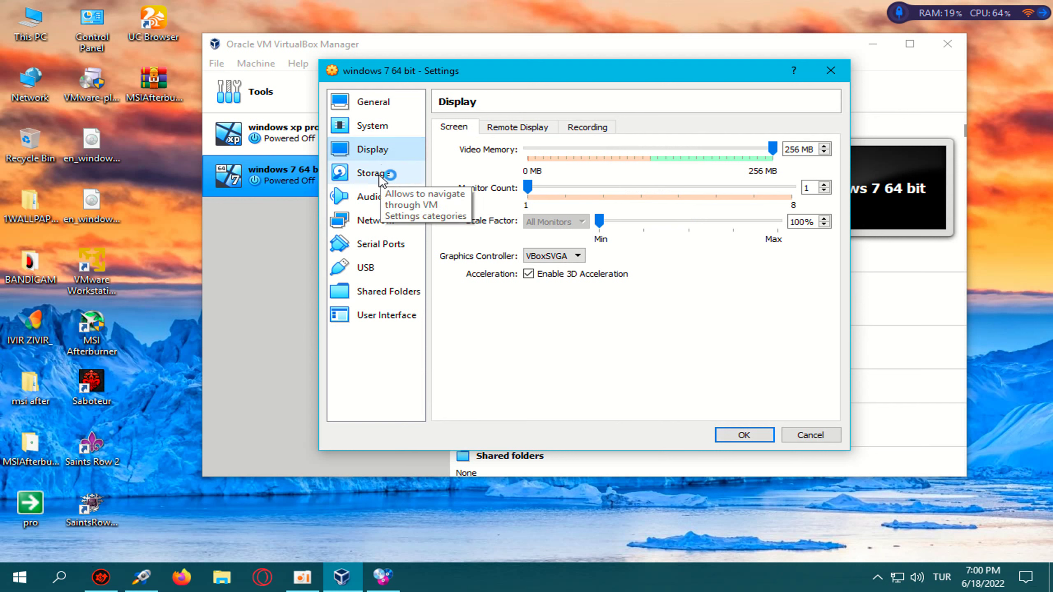
{"action": "left_click", "coordinate": [379, 176]}
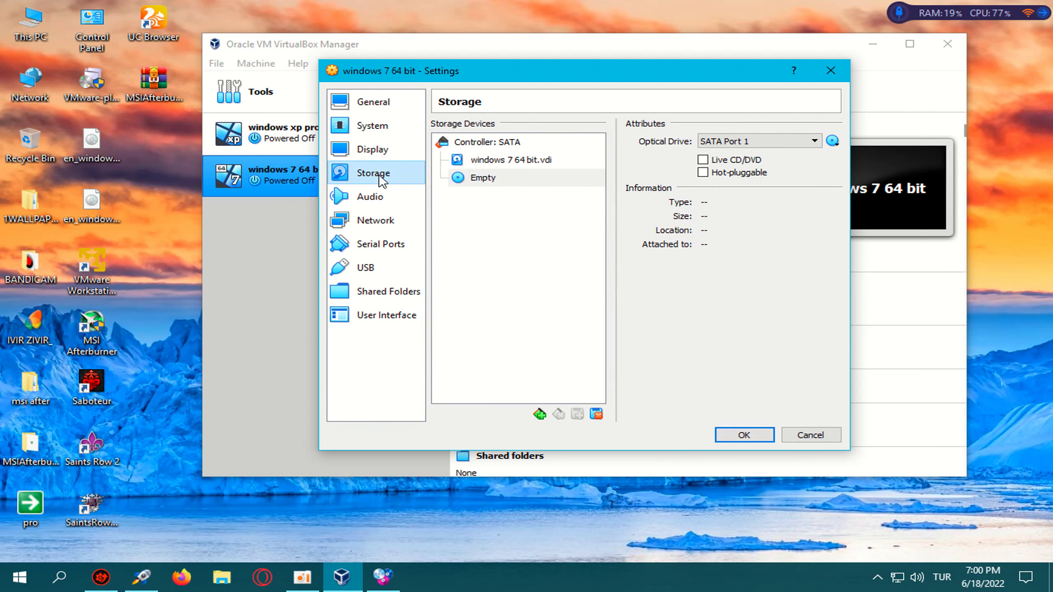
{"action": "left_click", "coordinate": [378, 201]}
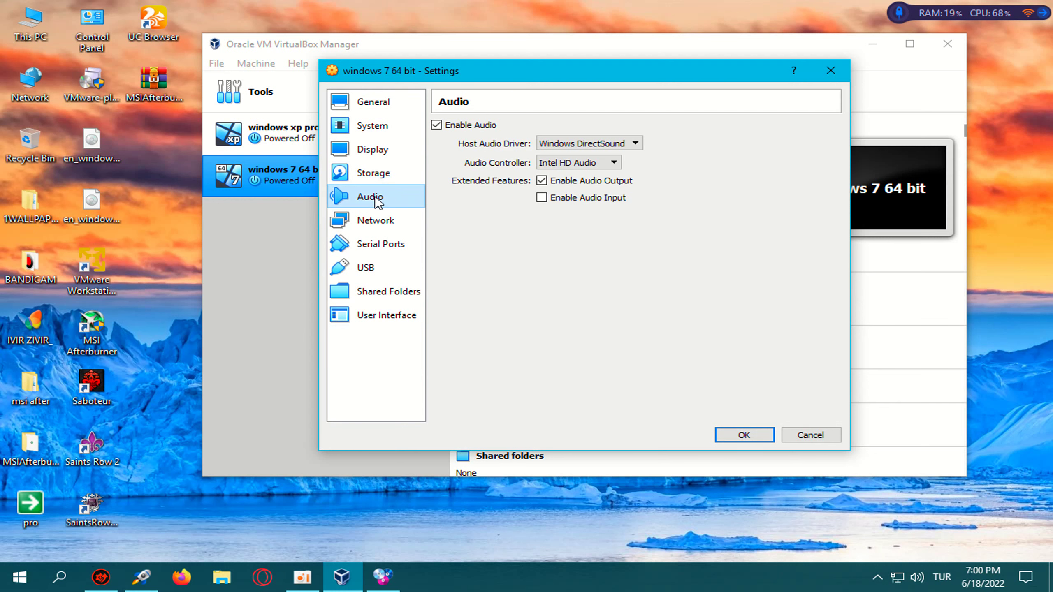
{"action": "left_click", "coordinate": [398, 218]}
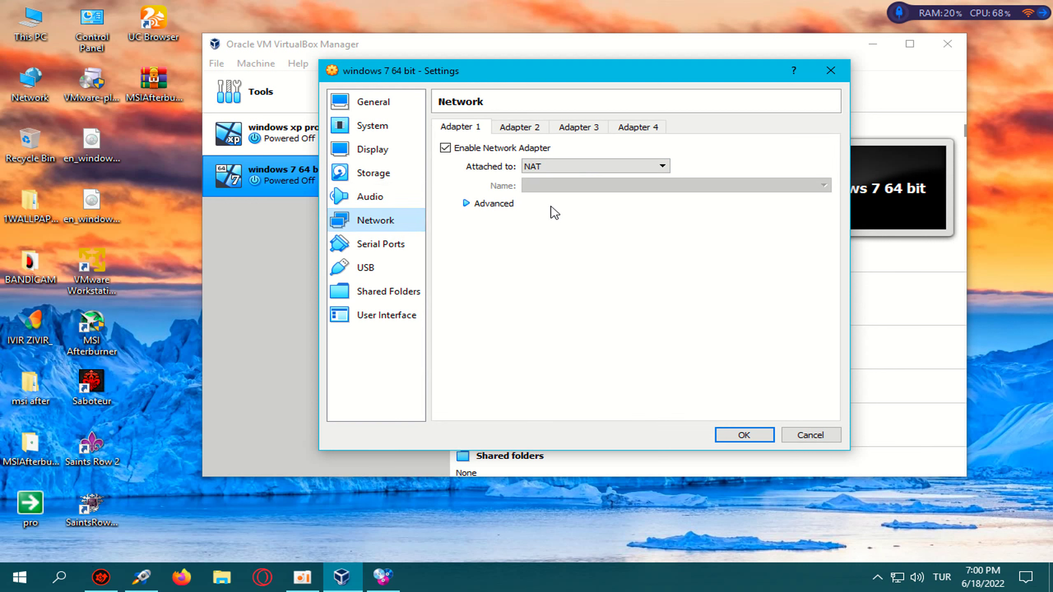
{"action": "left_click", "coordinate": [367, 245]}
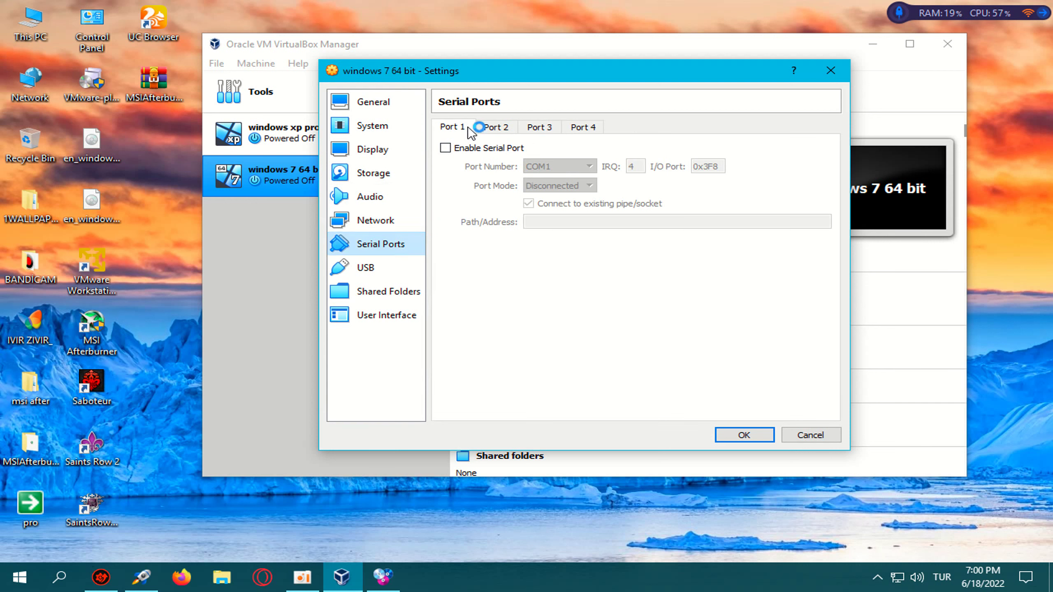
{"action": "left_click", "coordinate": [490, 128]}
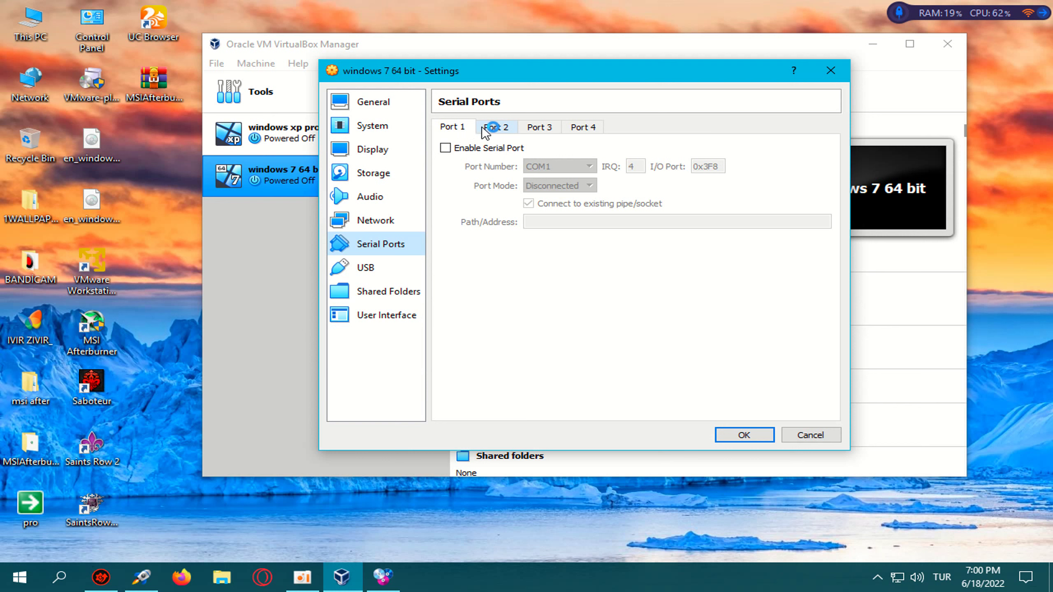
- Switch the machine's USB controller to USB 3.0 (xHCI), check the shared folders and save the settings
{"action": "left_click", "coordinate": [389, 267]}
{"action": "left_click", "coordinate": [481, 219]}
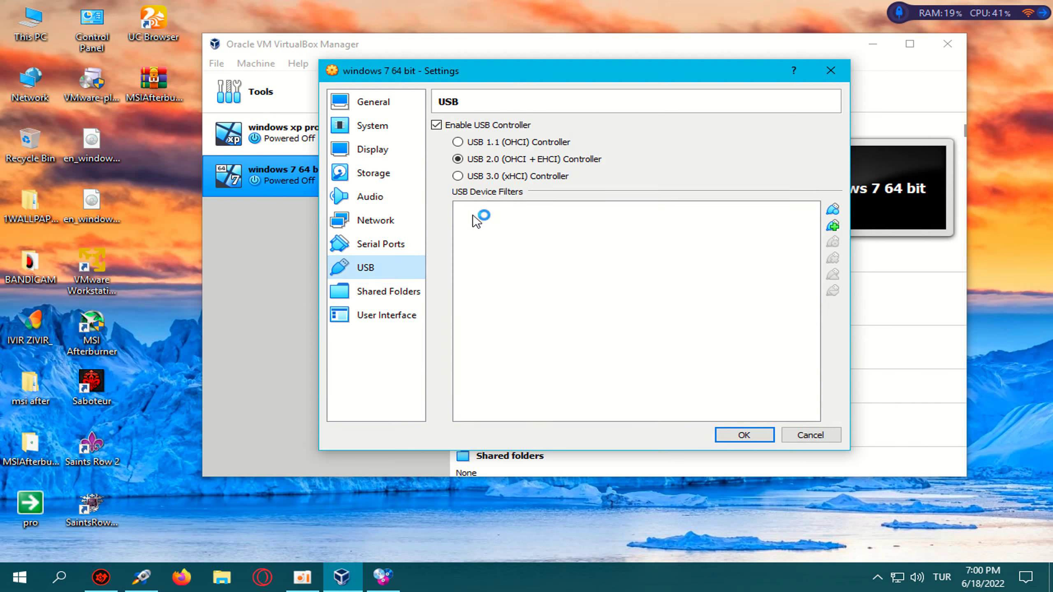
{"action": "left_click", "coordinate": [495, 176]}
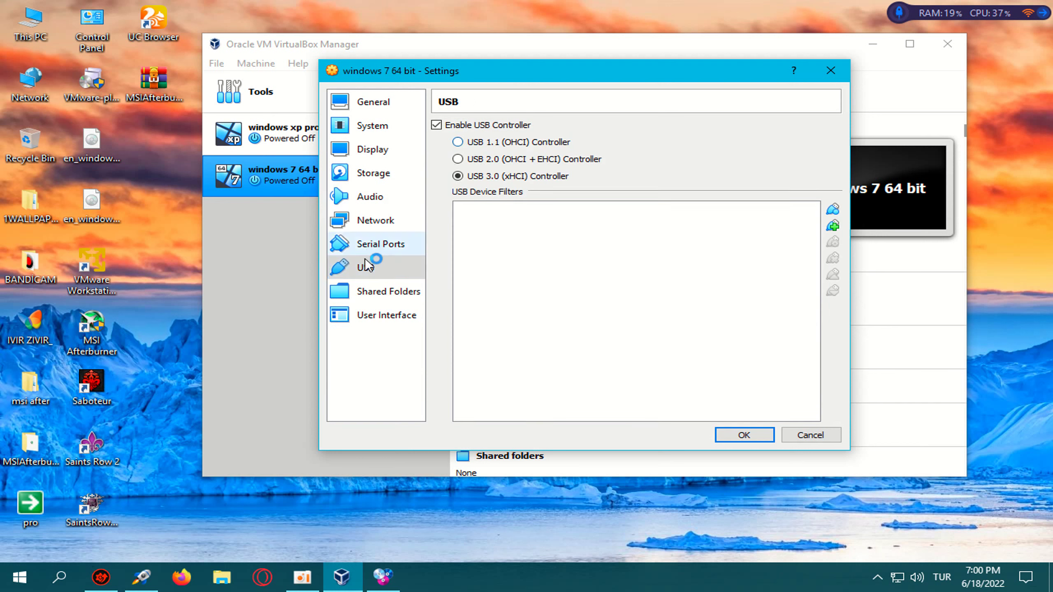
{"action": "left_click", "coordinate": [418, 295]}
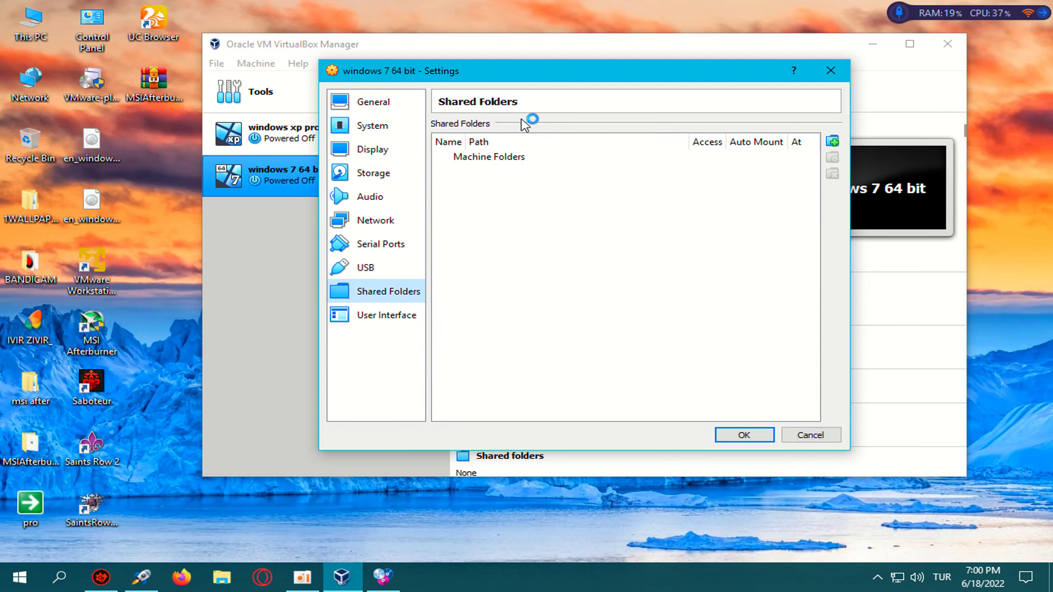
{"action": "left_click", "coordinate": [742, 436]}
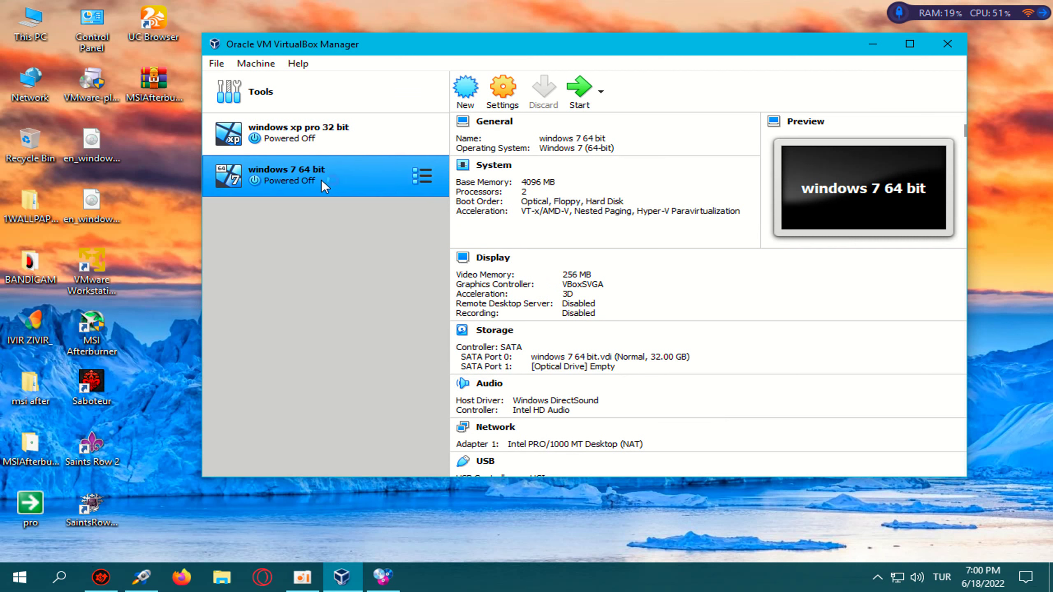
- Start the windows 7 64 bit machine with Host Drive 'E:' as its start-up disk and check that drive in This PC
{"action": "left_click", "coordinate": [600, 98]}
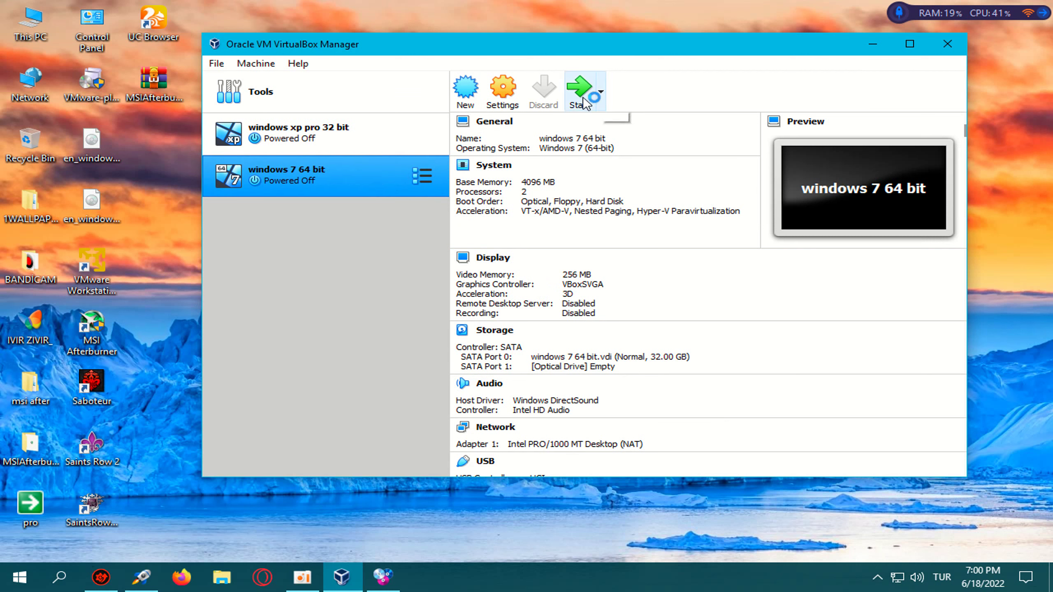
{"action": "left_click", "coordinate": [584, 101]}
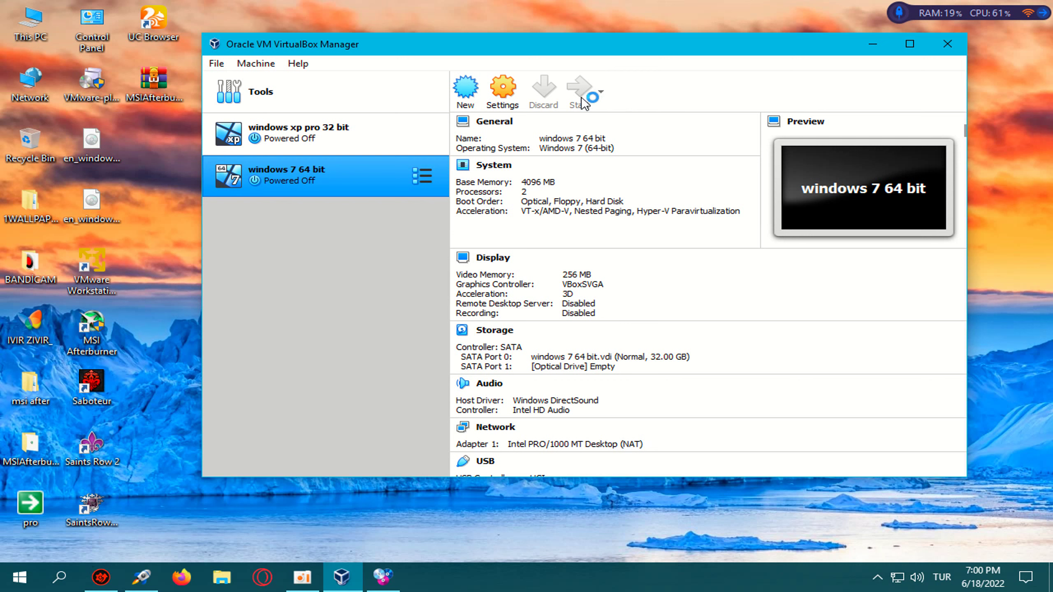
{"action": "right_click", "coordinate": [724, 2]}
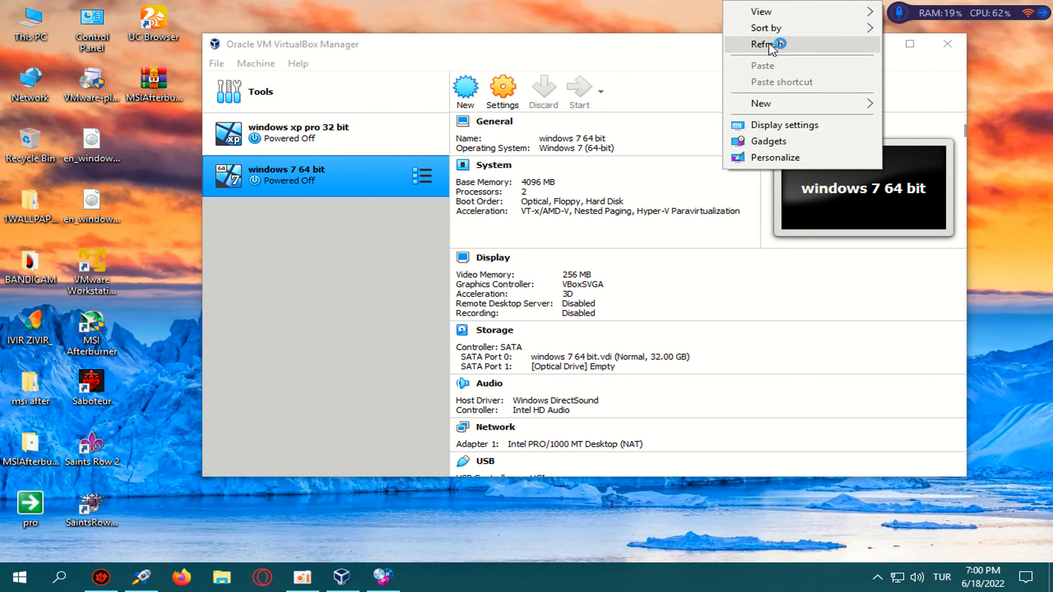
{"action": "left_click", "coordinate": [767, 40]}
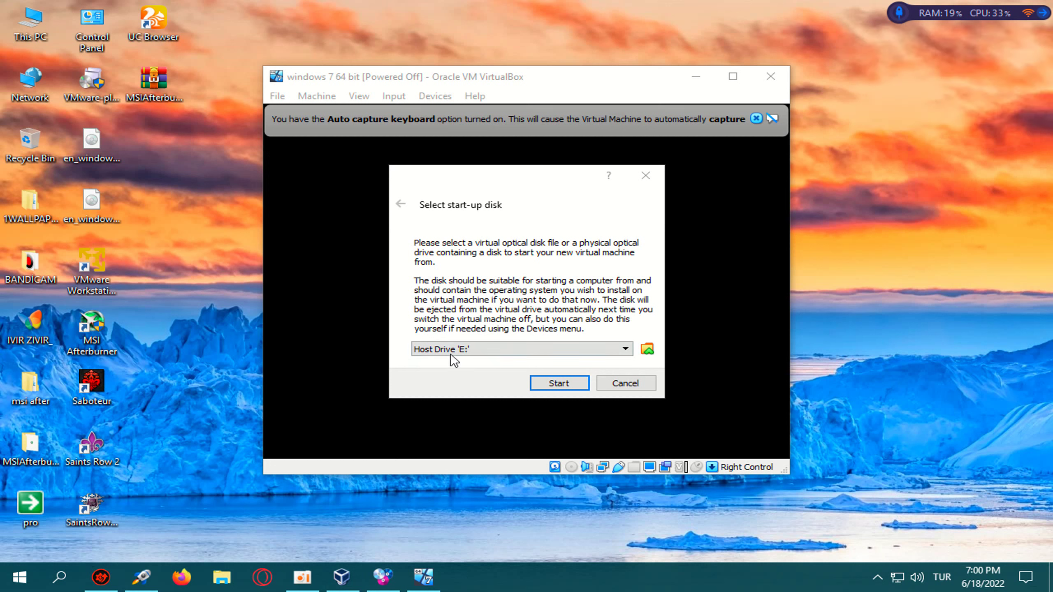
{"action": "left_click", "coordinate": [573, 384]}
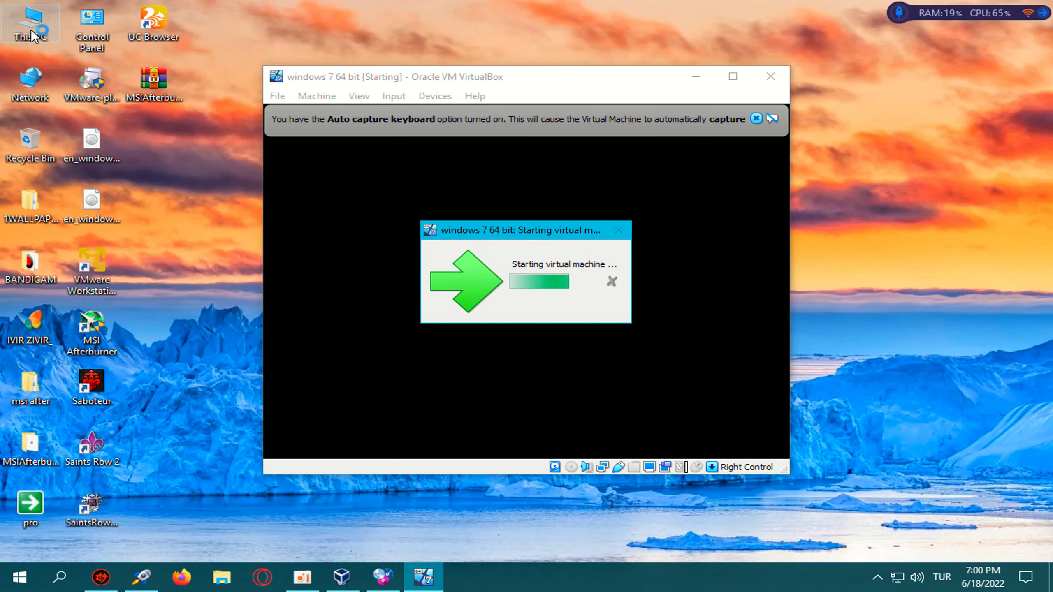
{"action": "key", "text": "super+e"}
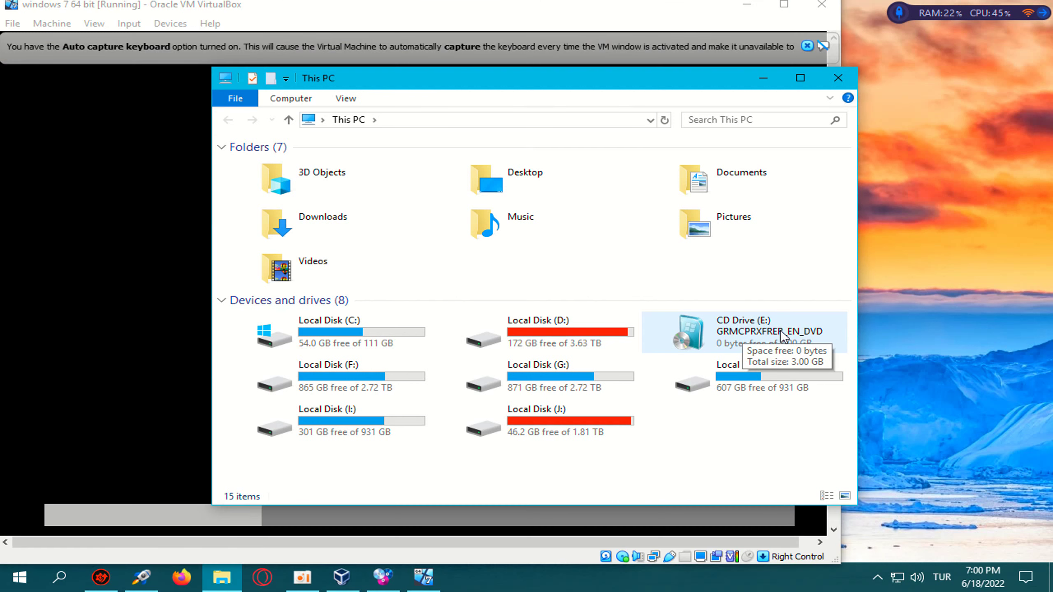
{"action": "left_click", "coordinate": [838, 77]}
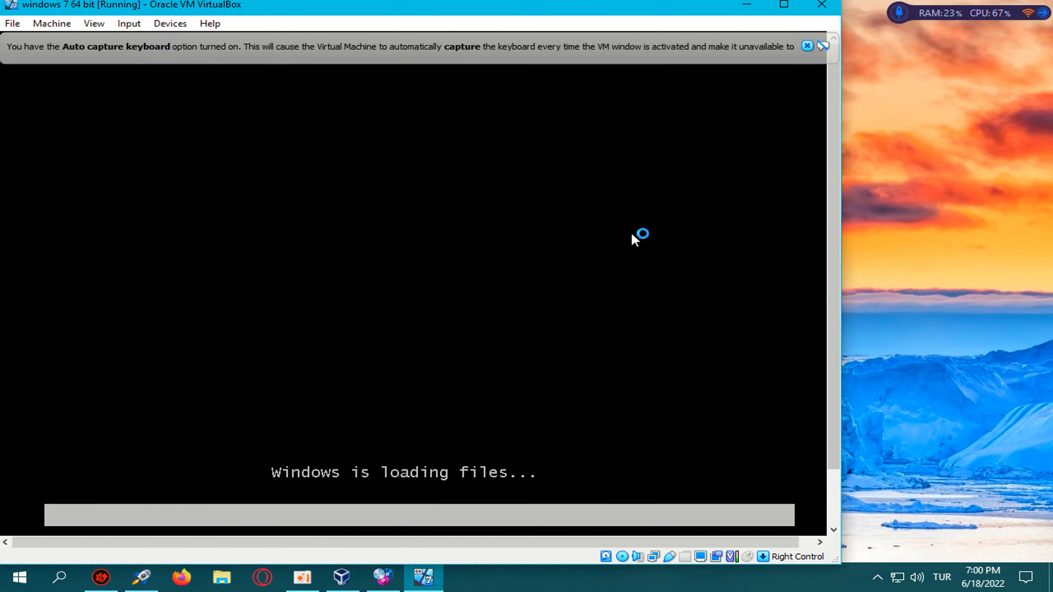
- Move the running machine's window fully into view and dismiss its Auto capture keyboard message
{"action": "left_click_drag", "start_coordinate": [450, 7], "coordinate": [541, 14]}
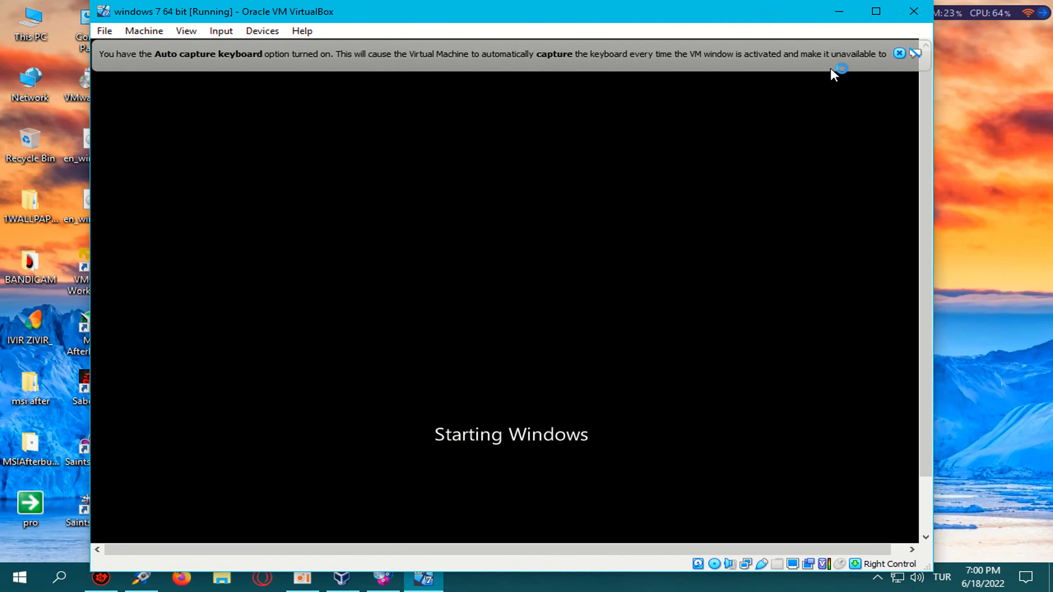
{"action": "left_click", "coordinate": [898, 53]}
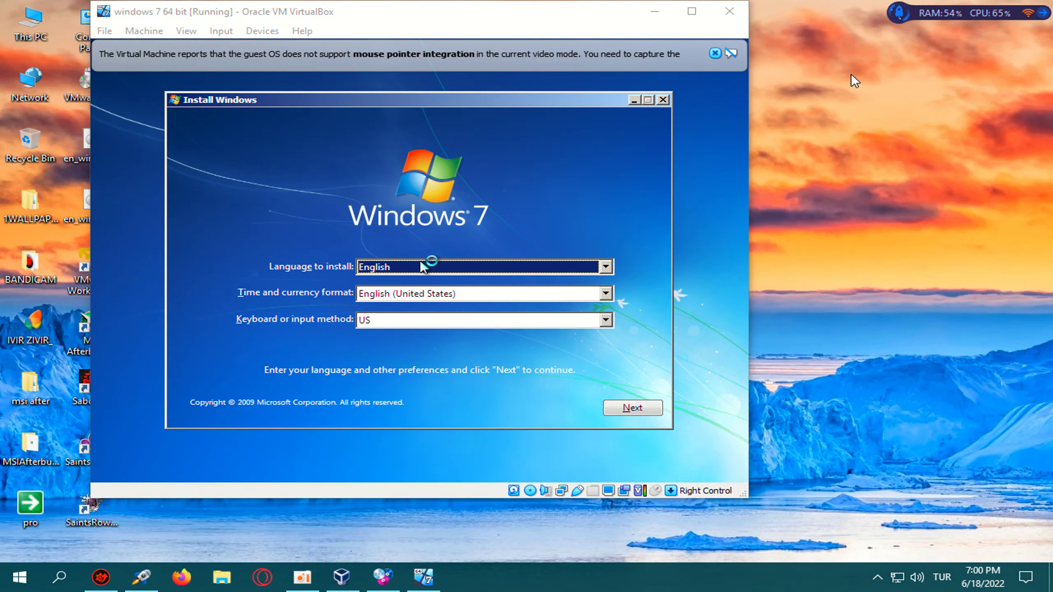
- Maximize the virtual machine's window, dismiss its mouse pointer integration message and restore the window to normal size
{"action": "left_click", "coordinate": [502, 268]}
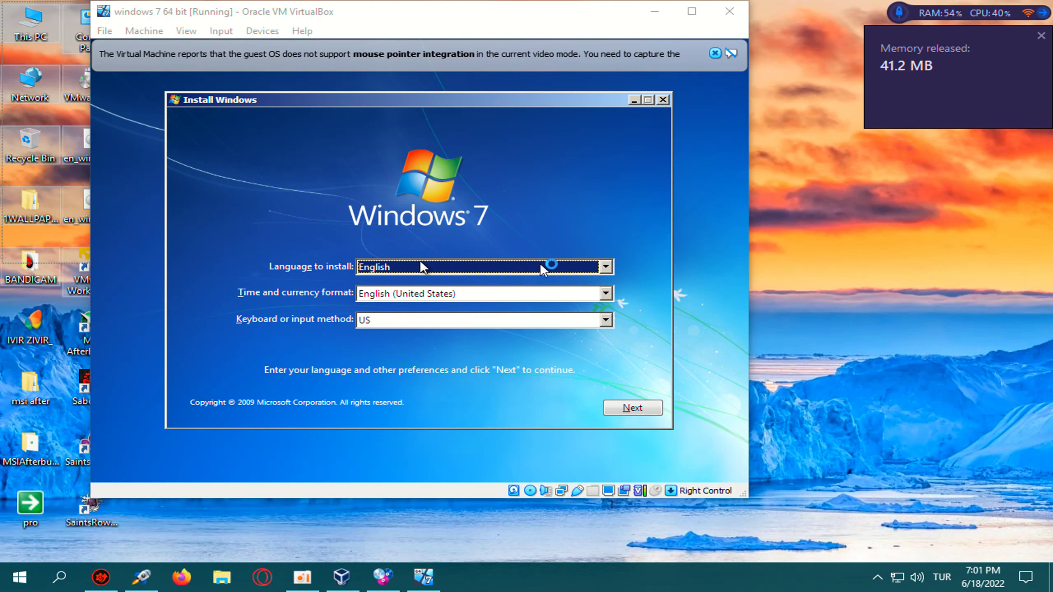
{"action": "left_click", "coordinate": [692, 13]}
{"action": "left_click", "coordinate": [1018, 51]}
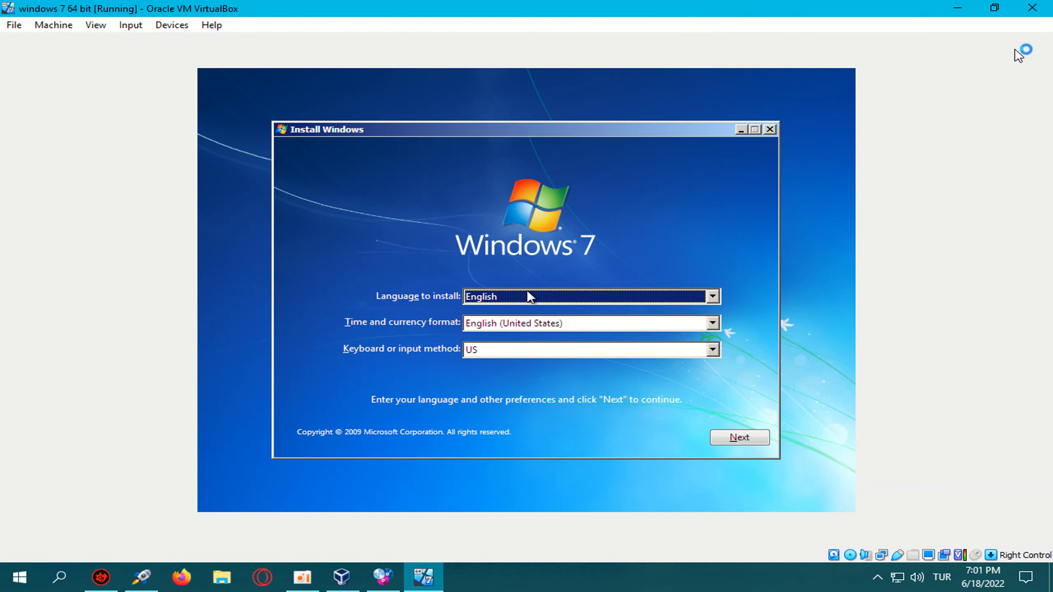
{"action": "left_click", "coordinate": [7, 8]}
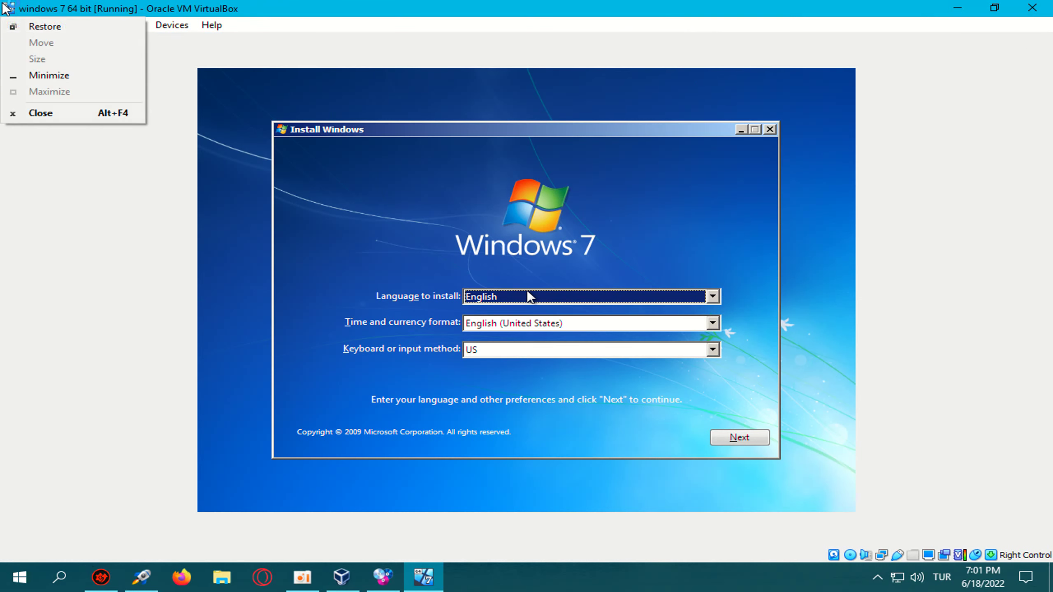
{"action": "left_click", "coordinate": [44, 26]}
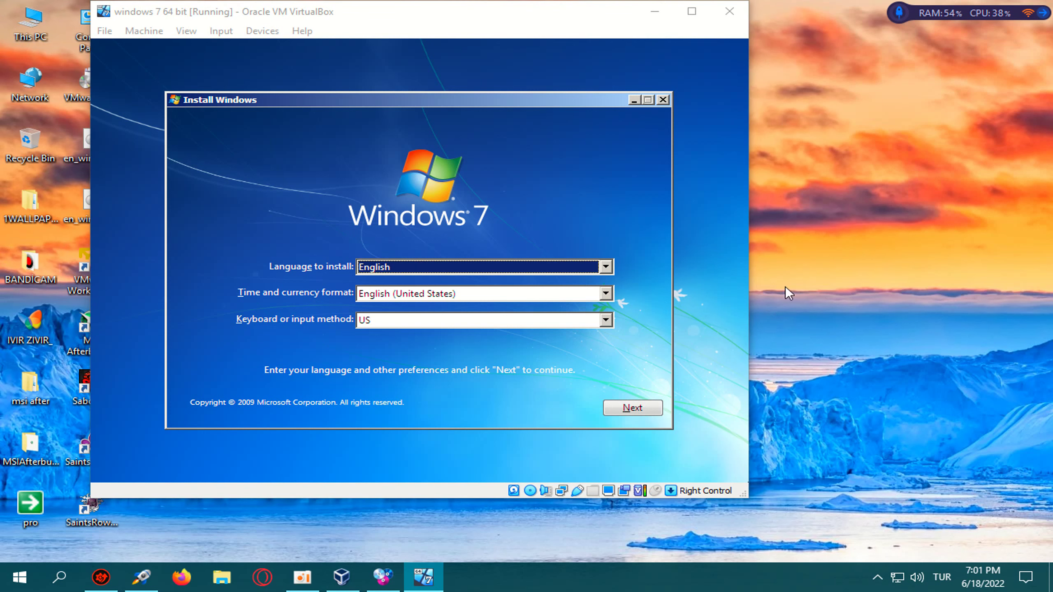
{"action": "key", "text": "Control_R"}
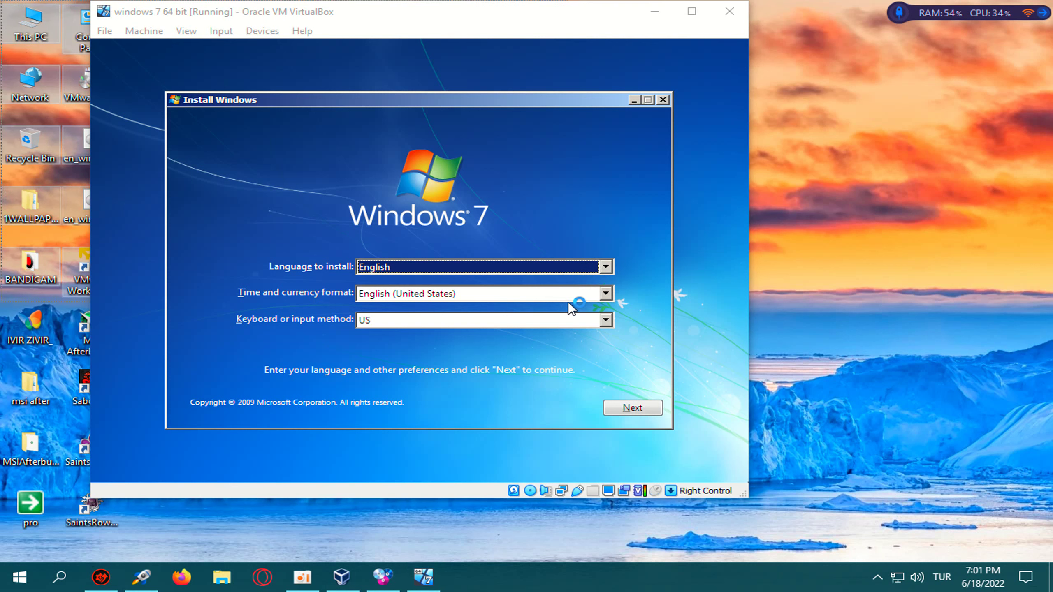
{"action": "left_click", "coordinate": [629, 295]}
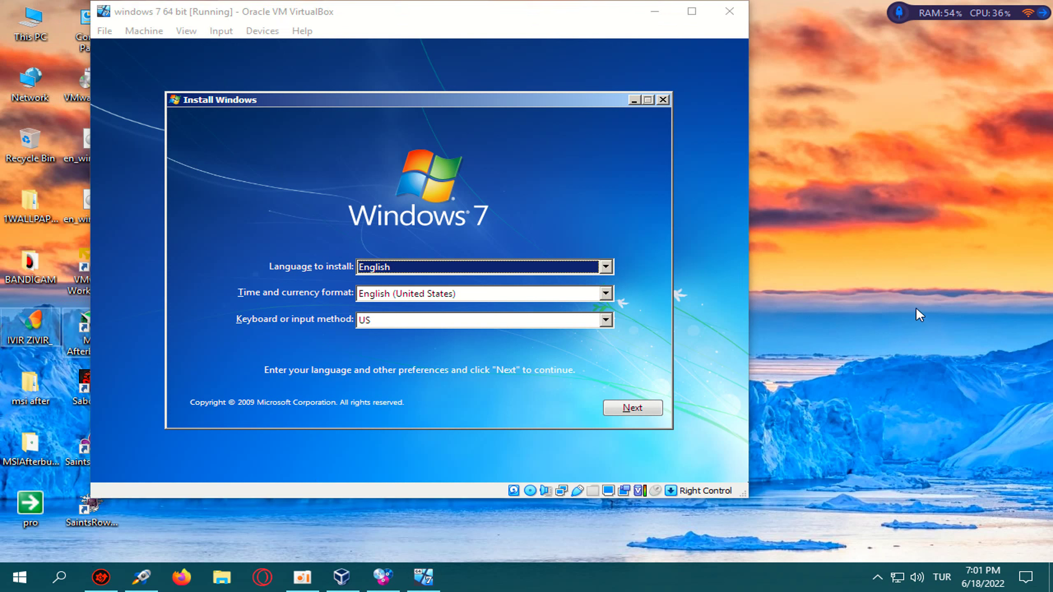
{"action": "right_click", "coordinate": [904, 305]}
{"action": "left_click", "coordinate": [946, 344]}
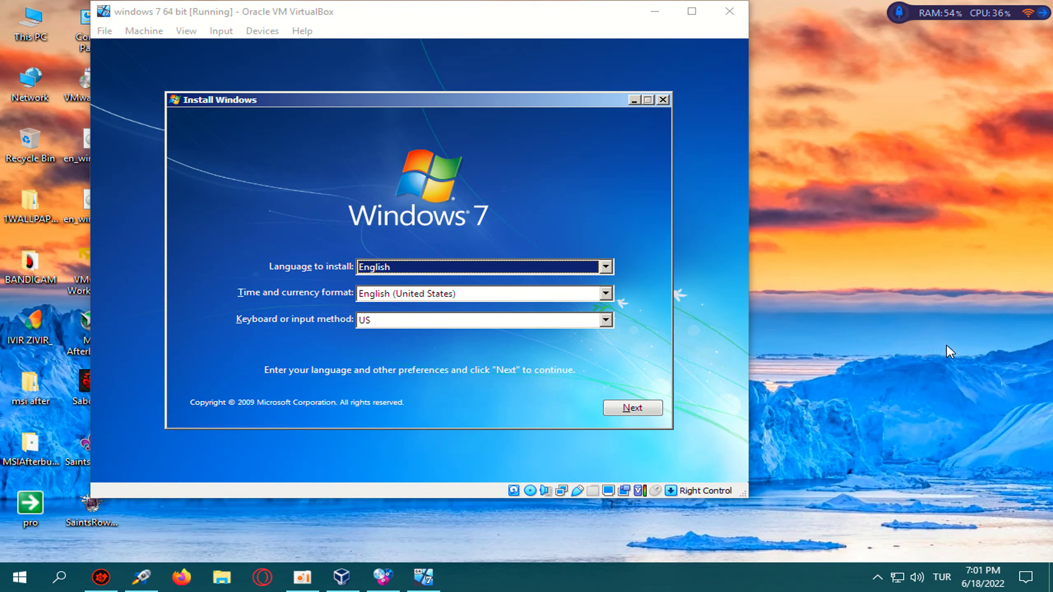
{"action": "left_click", "coordinate": [562, 294]}
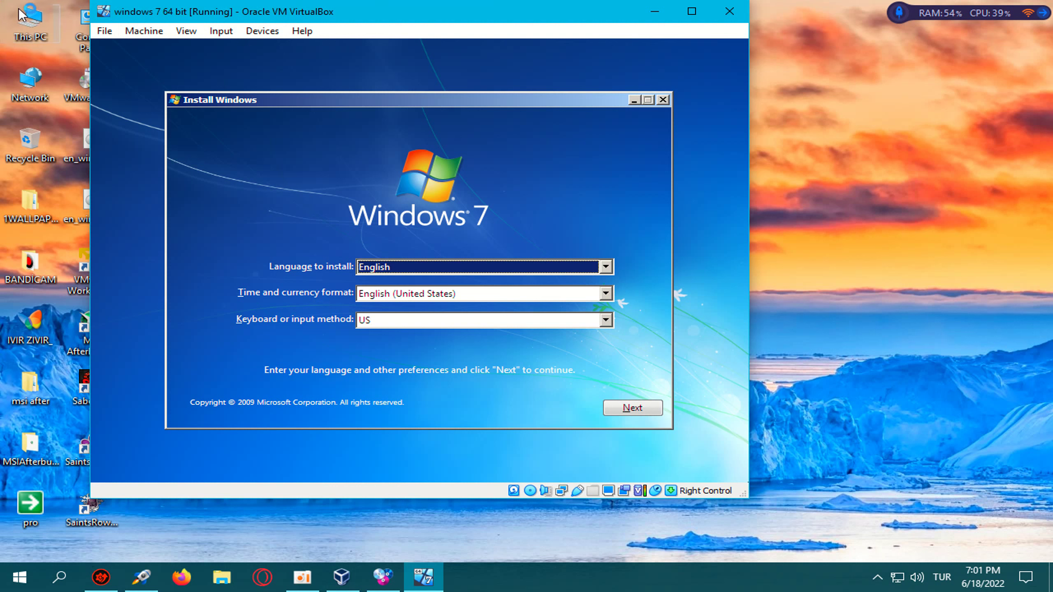
- Enlarge the running machine's window to full screen size and restore it to its normal size
{"action": "left_click", "coordinate": [684, 232]}
{"action": "double_click", "coordinate": [509, 12]}
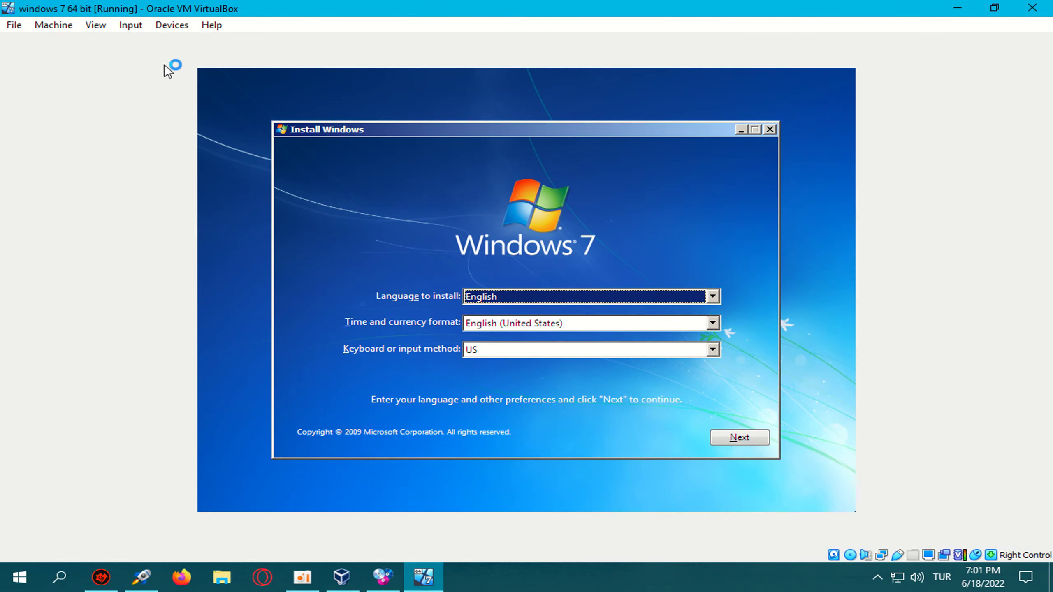
{"action": "left_click", "coordinate": [4, 9]}
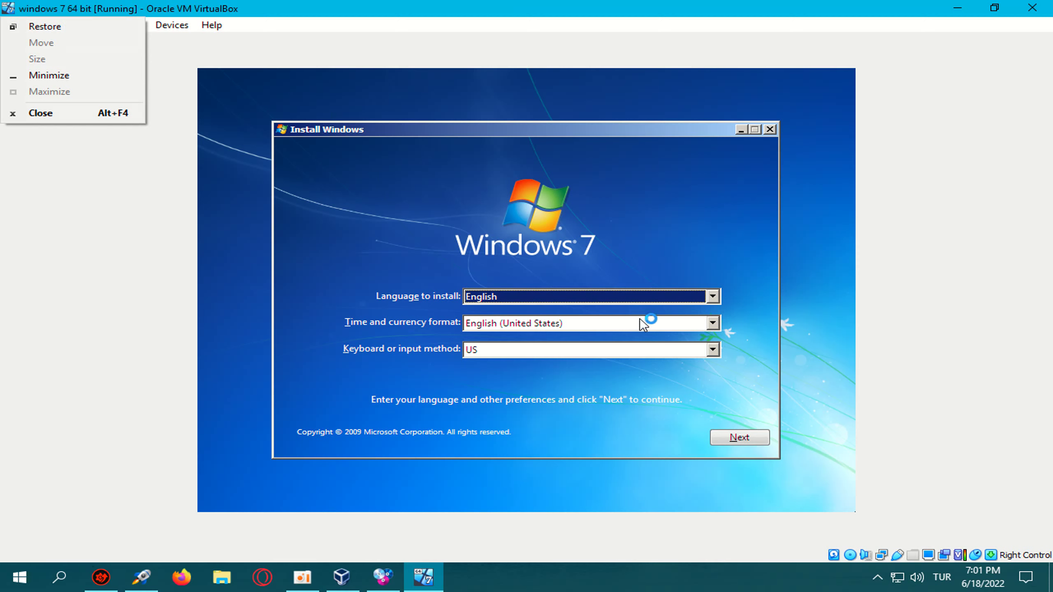
{"action": "left_click", "coordinate": [568, 337]}
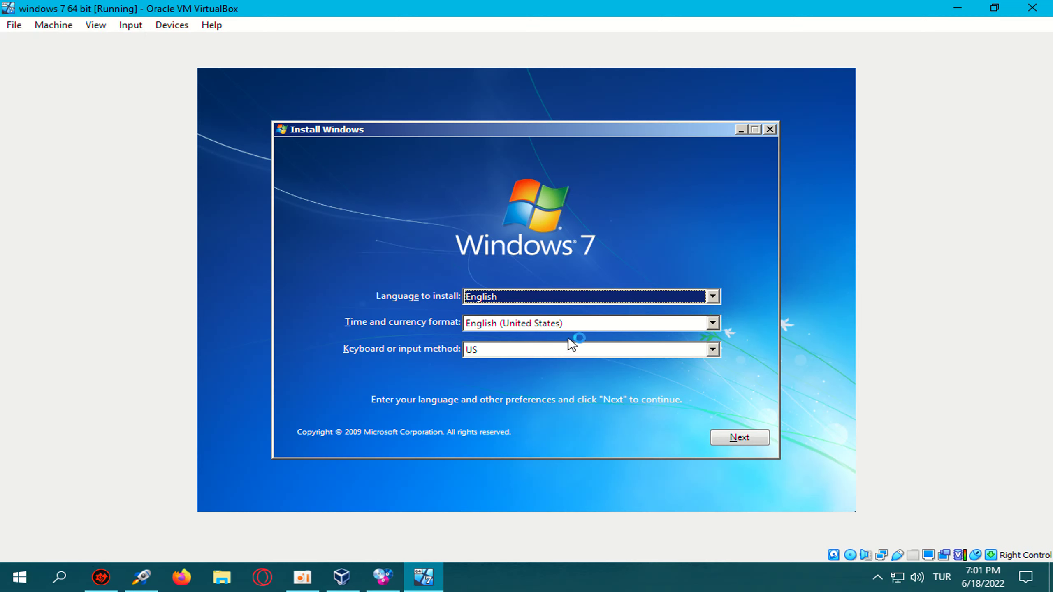
{"action": "left_click", "coordinate": [4, 7]}
{"action": "left_click", "coordinate": [29, 26]}
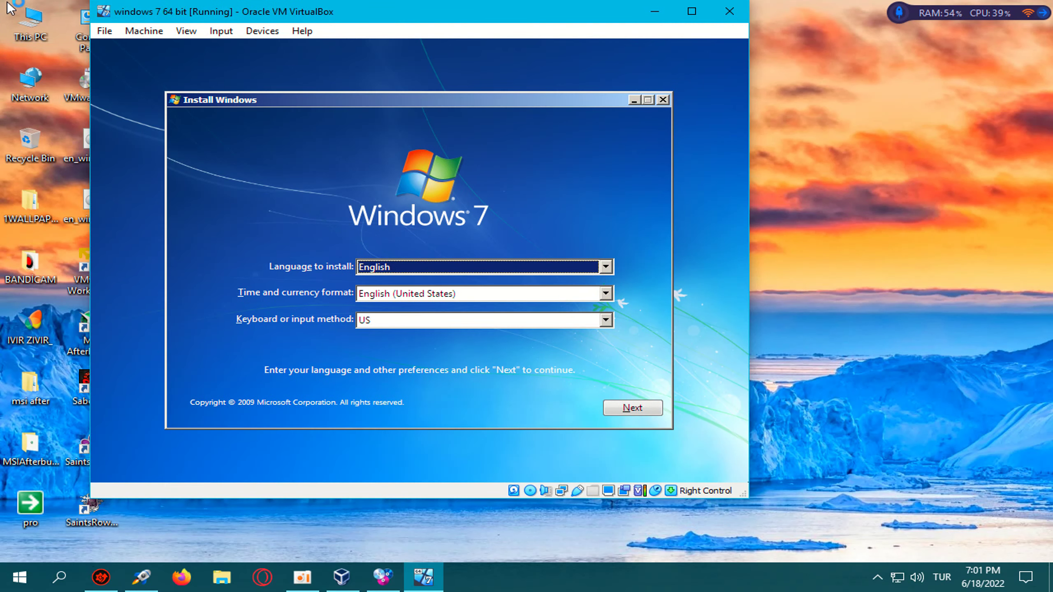
- Try closing the Windows 7 setup window inside the guest, and decline cancelling the installation
{"action": "key", "text": "alt+F4"}
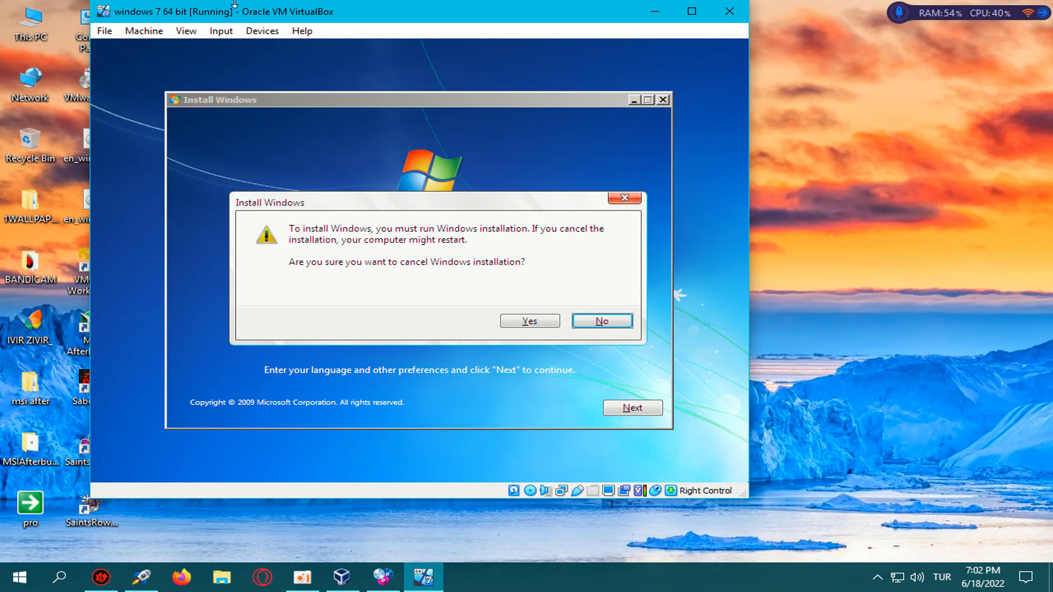
{"action": "key", "text": "Left"}
{"action": "key", "text": "Right"}
{"action": "key", "text": "Return"}
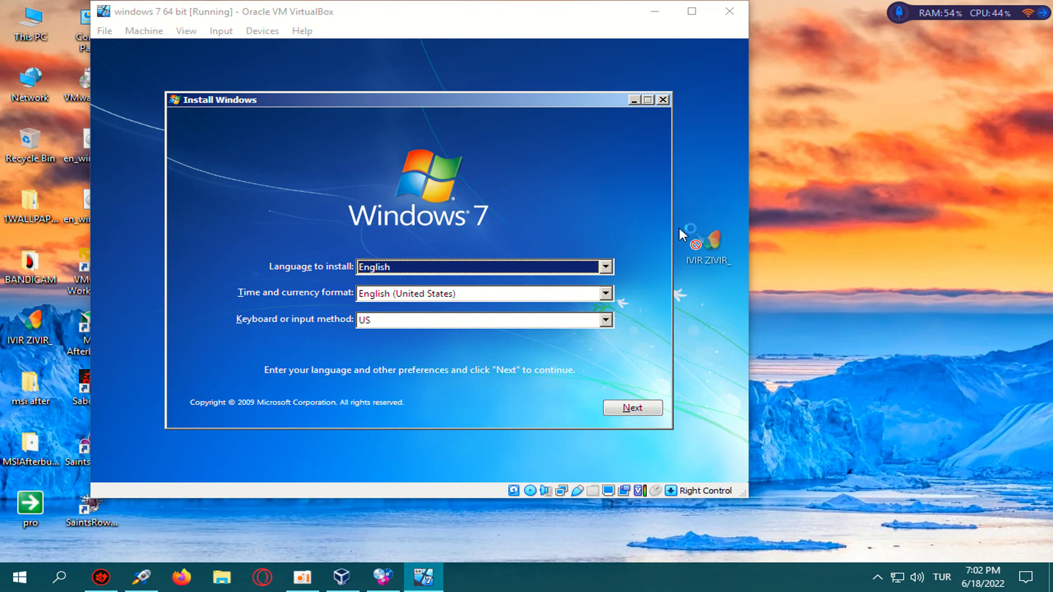
- Release the mouse from the guest and check the host's RAM, CPU and disk usage by process in Performance Monitor
{"action": "key", "text": "Control_R"}
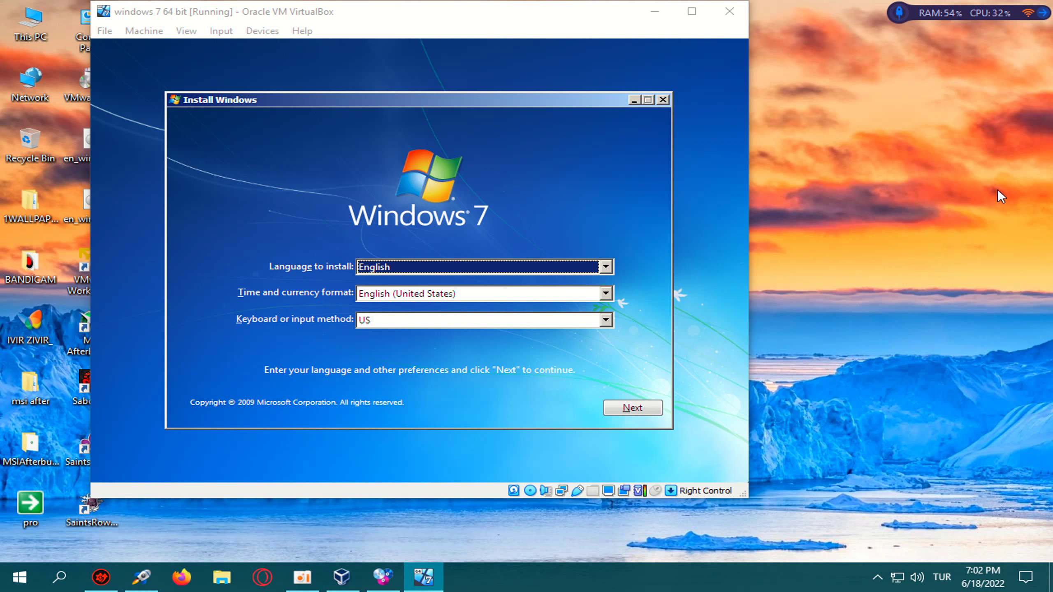
{"action": "left_click", "coordinate": [977, 9]}
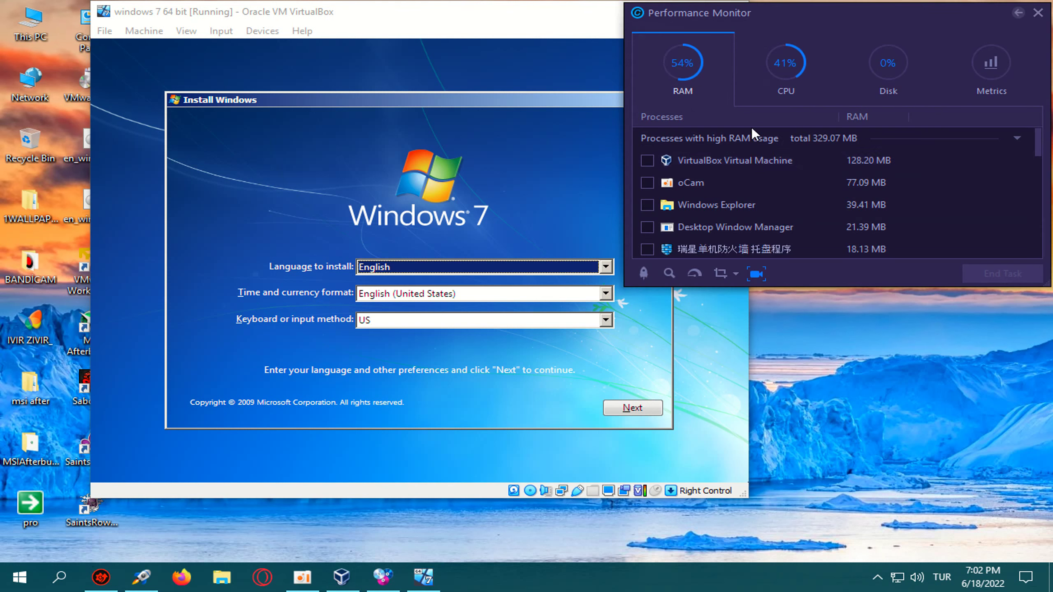
{"action": "left_click", "coordinate": [774, 83]}
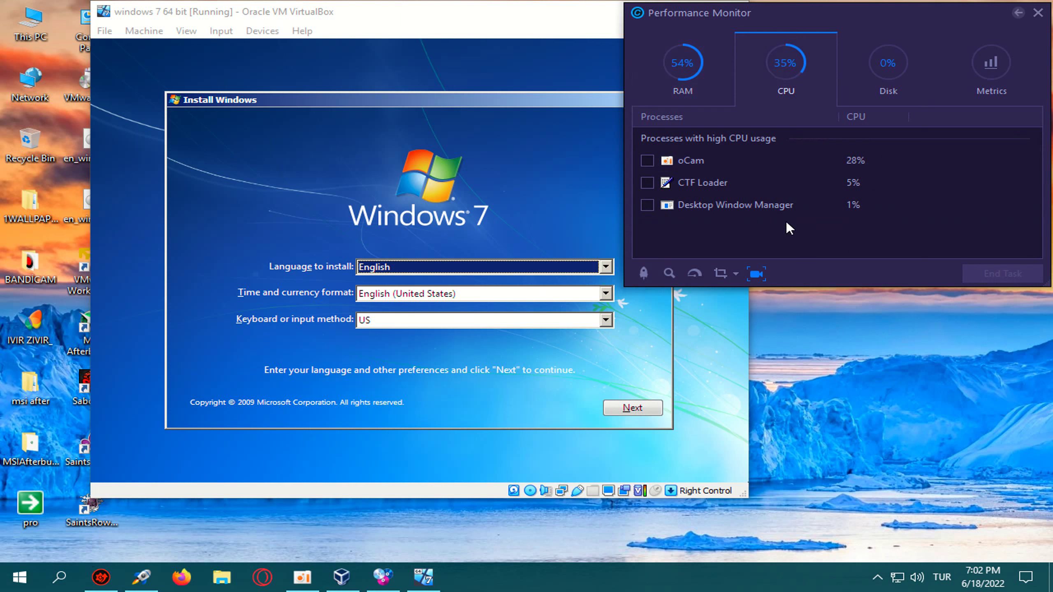
{"action": "left_click", "coordinate": [862, 88]}
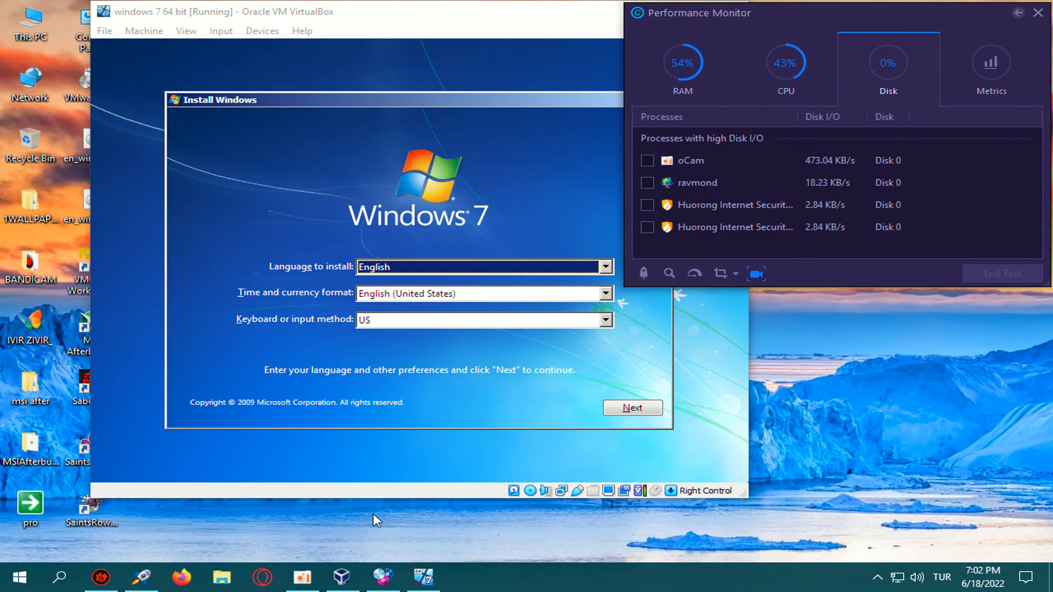